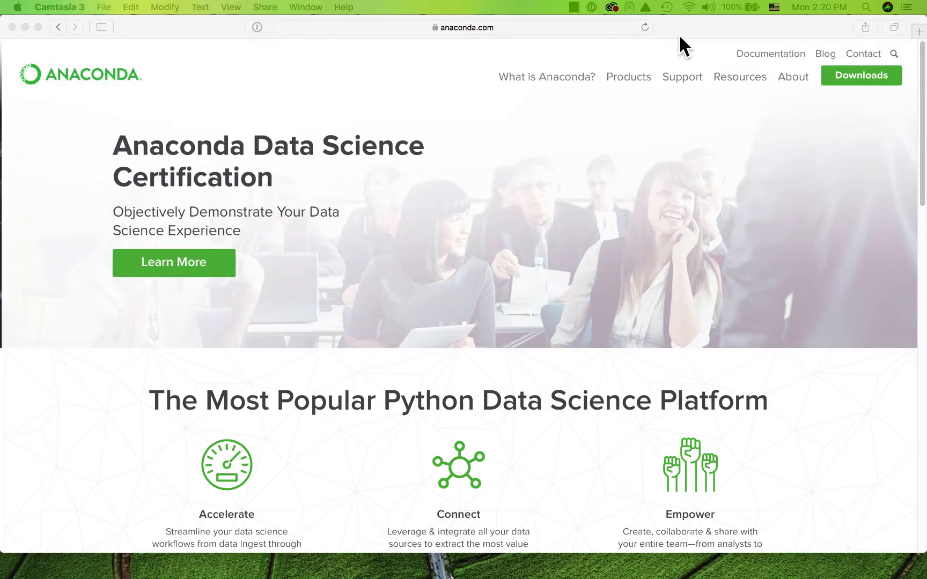
Open the Anaconda Distribution download page from the Anaconda Products section of the homepage.
scroll(729, 179, down, 5)
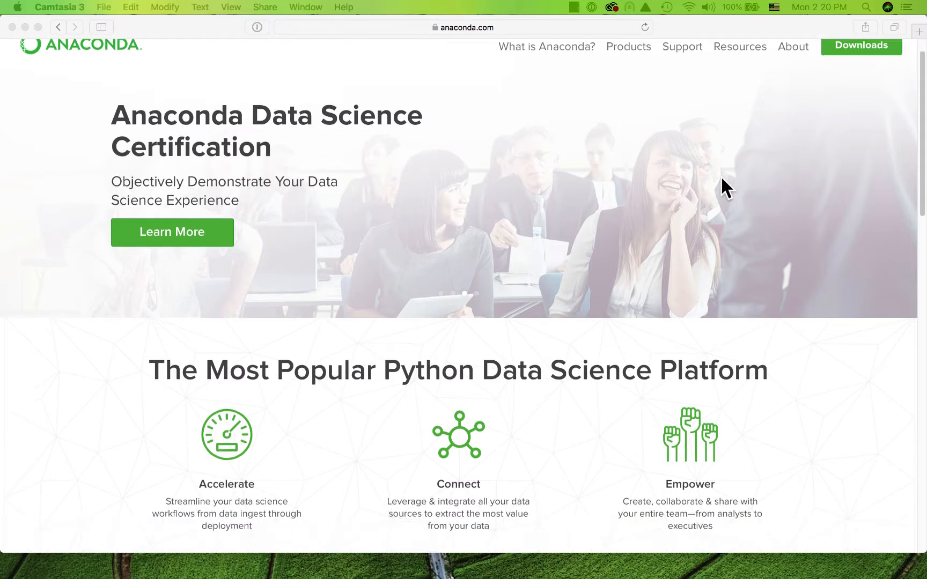
scroll(737, 182, down, 2)
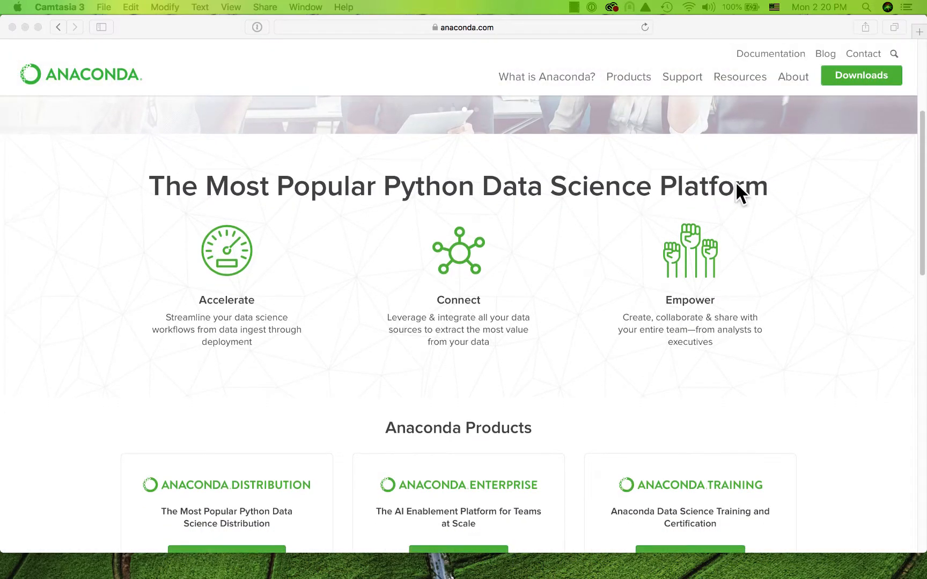
scroll(711, 188, down, 4)
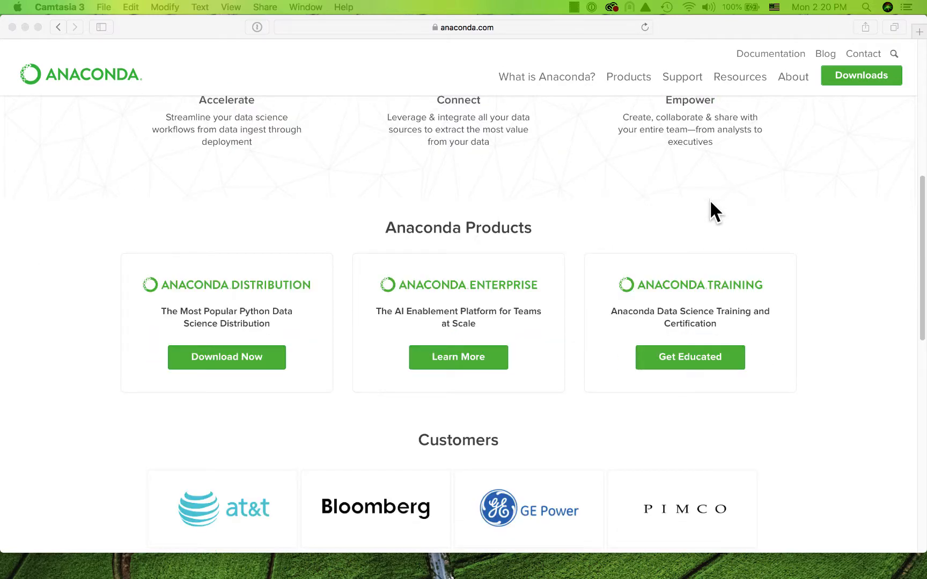
scroll(709, 200, down, 1)
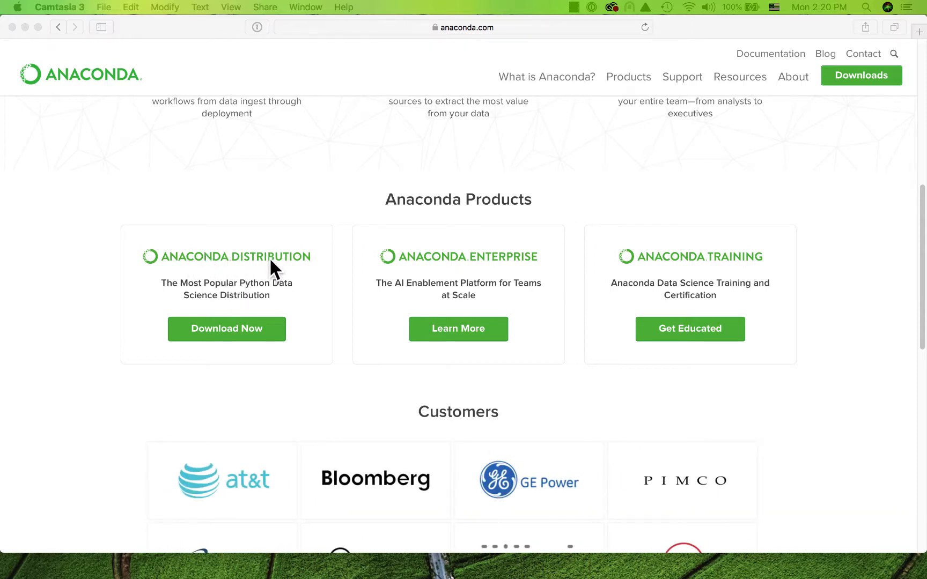
click(240, 328)
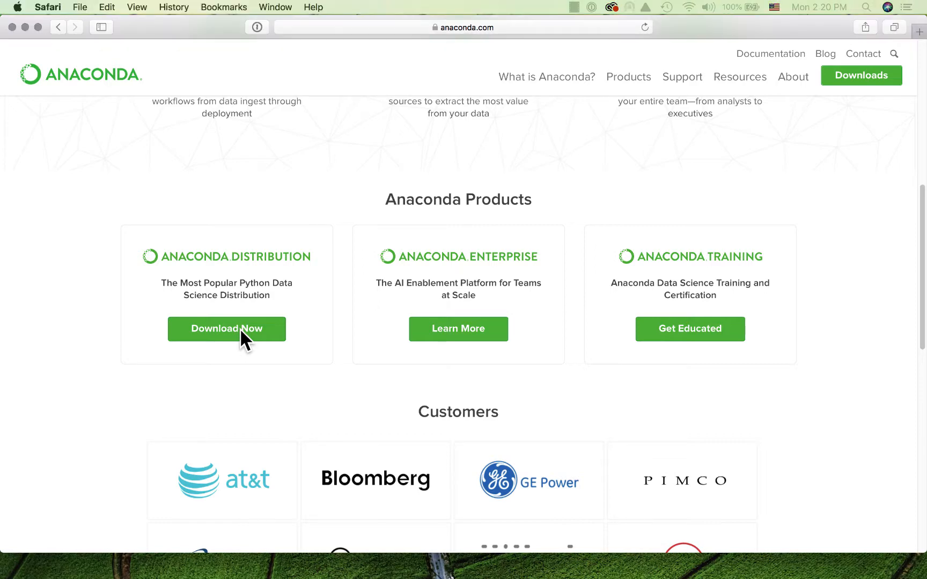
click(240, 328)
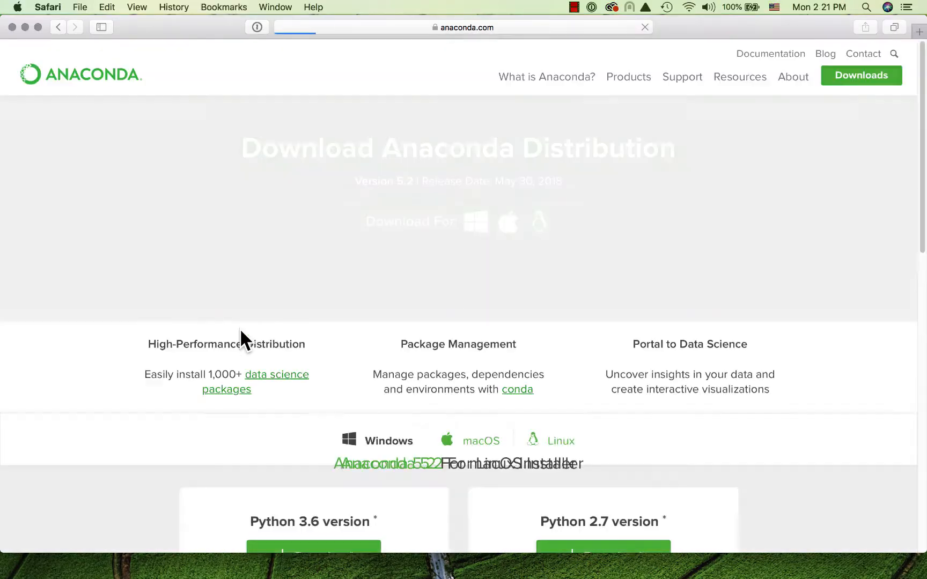
Download the Python 3.6 version of the Anaconda 5.2 installer for macOS.
scroll(351, 248, down, 5)
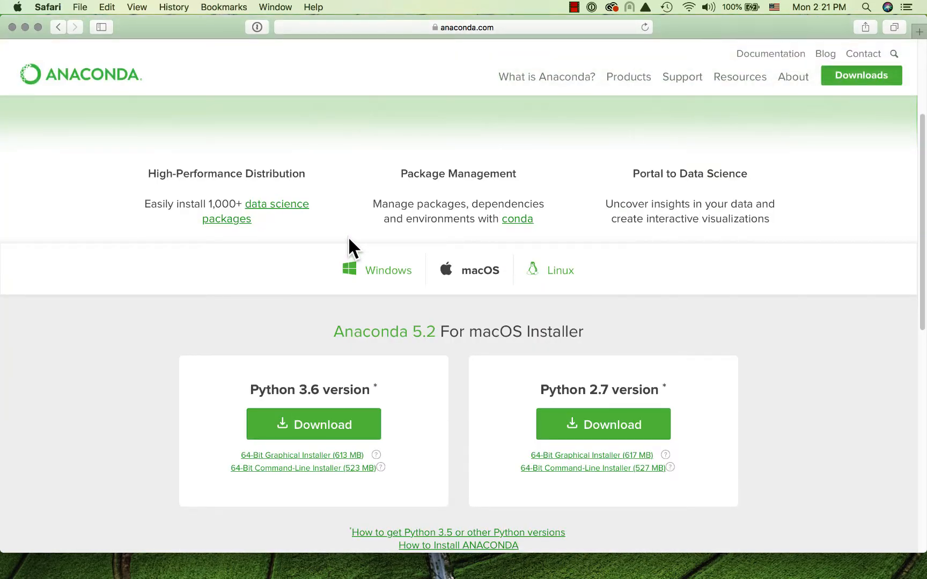
click(495, 29)
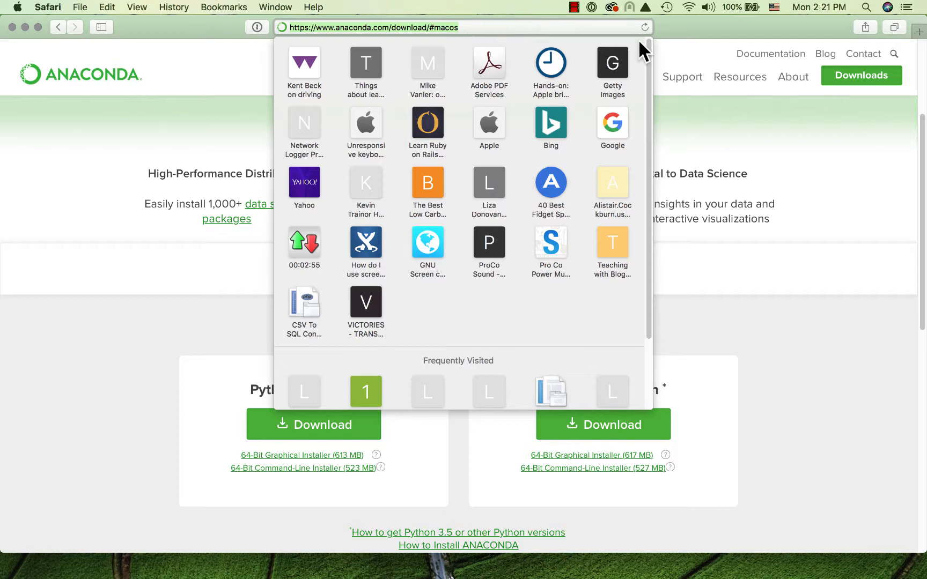
key(Escape)
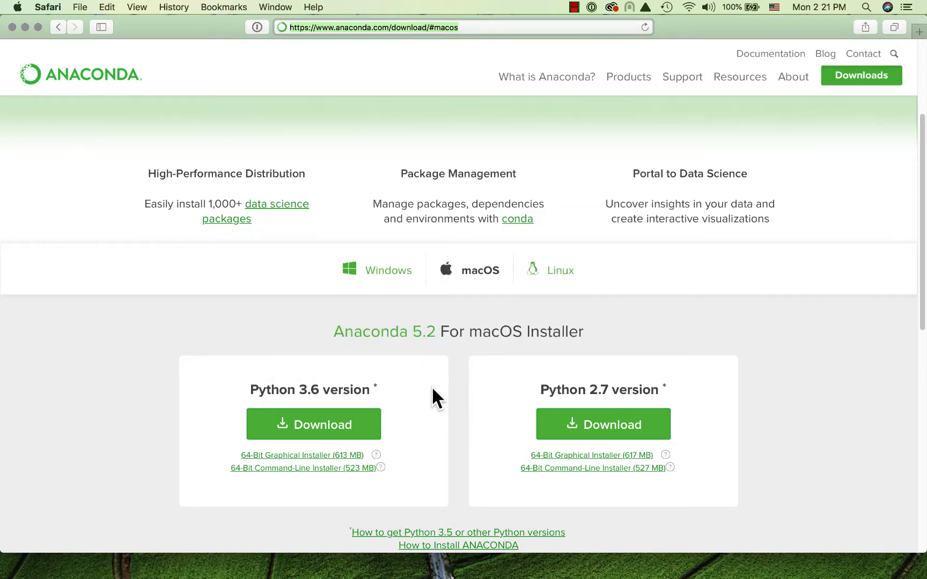
scroll(432, 390, down, 1)
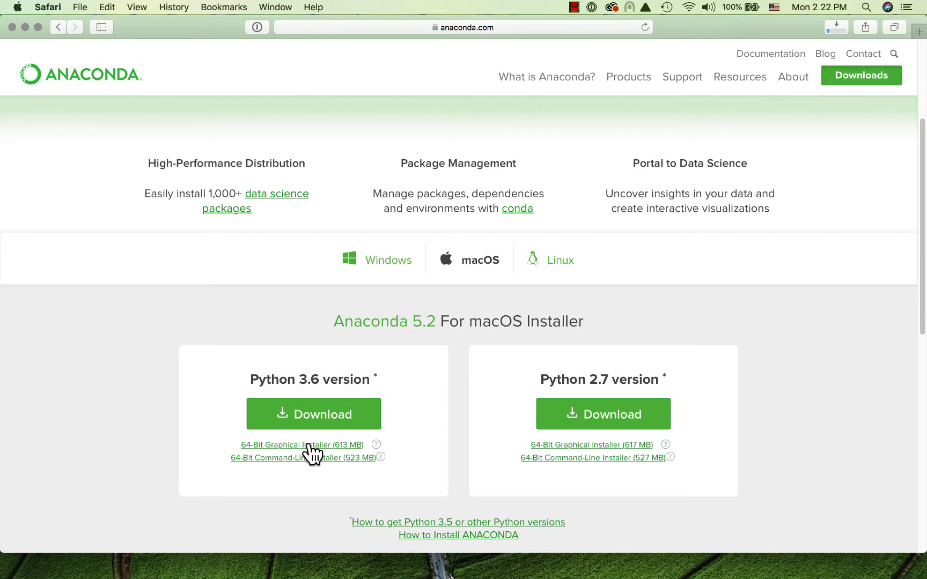
Switch to Finder and launch Anaconda3-5.2.0-MacOSX-x86_64.pkg from the Downloads folder.
mouse_move(813, 576)
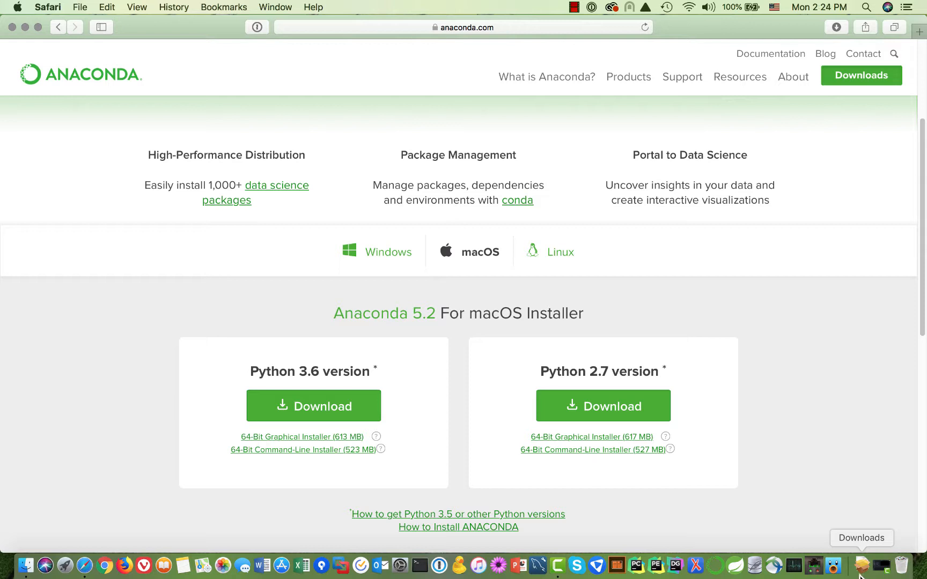
click(25, 567)
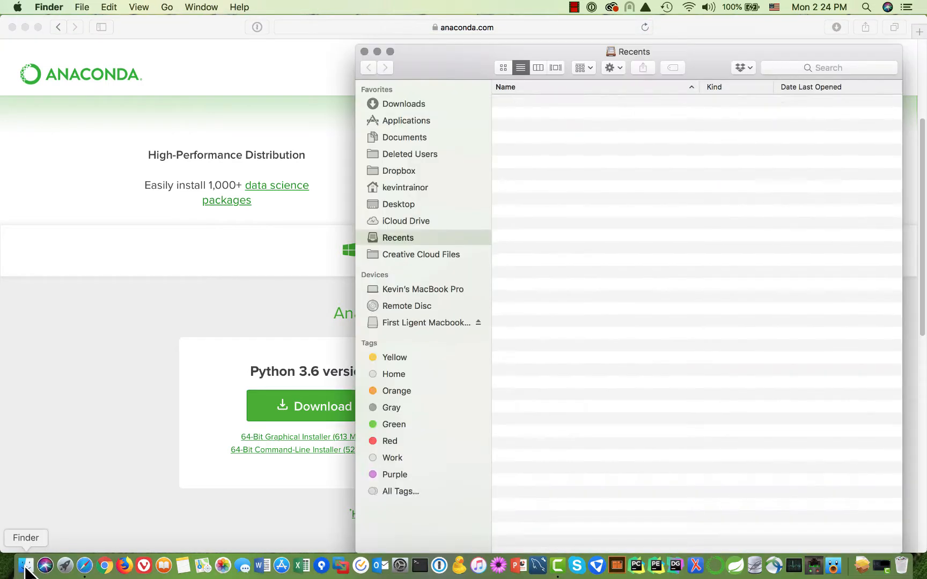
click(397, 104)
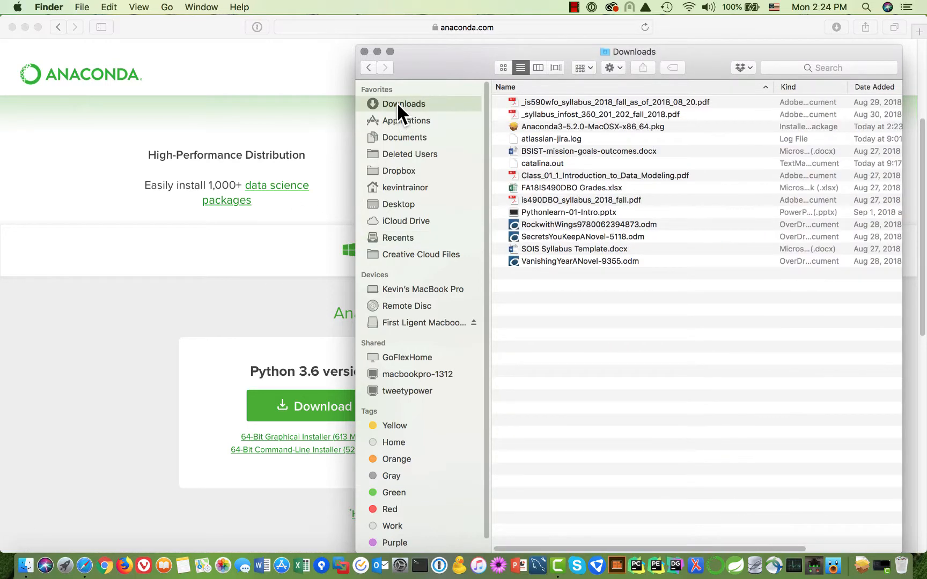
click(531, 126)
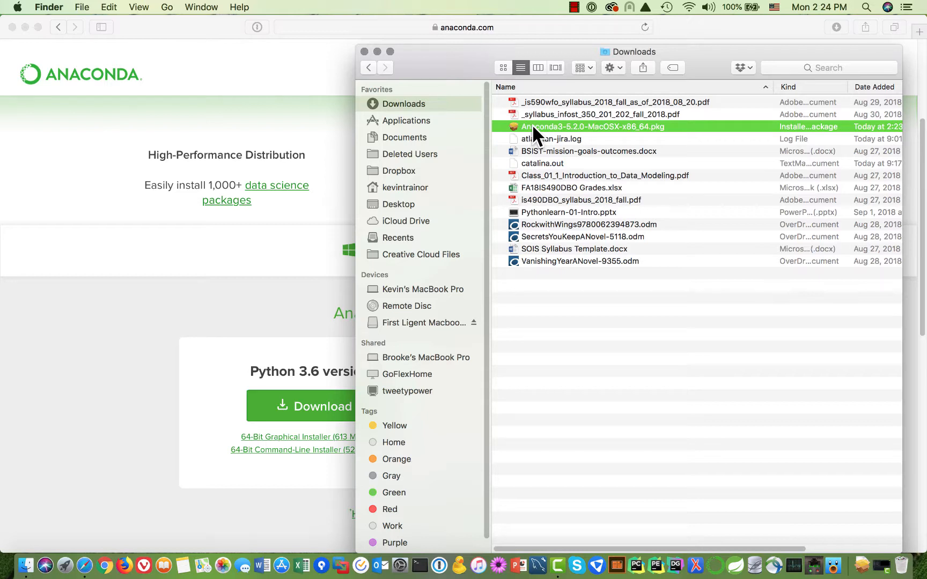
double_click(532, 126)
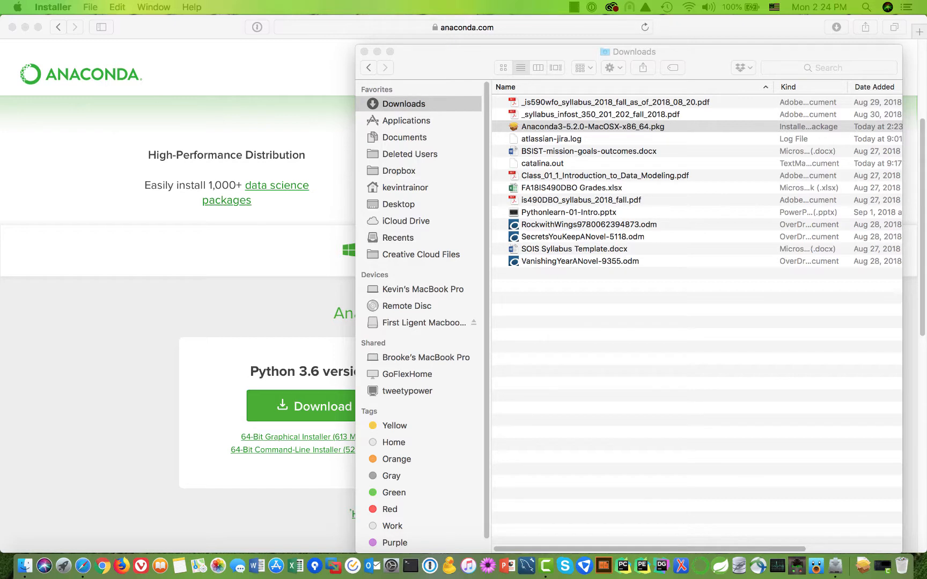
Allow the package's compatibility check and proceed through the Introduction and Read Me pages to the license.
drag(309, 11, 278, 152)
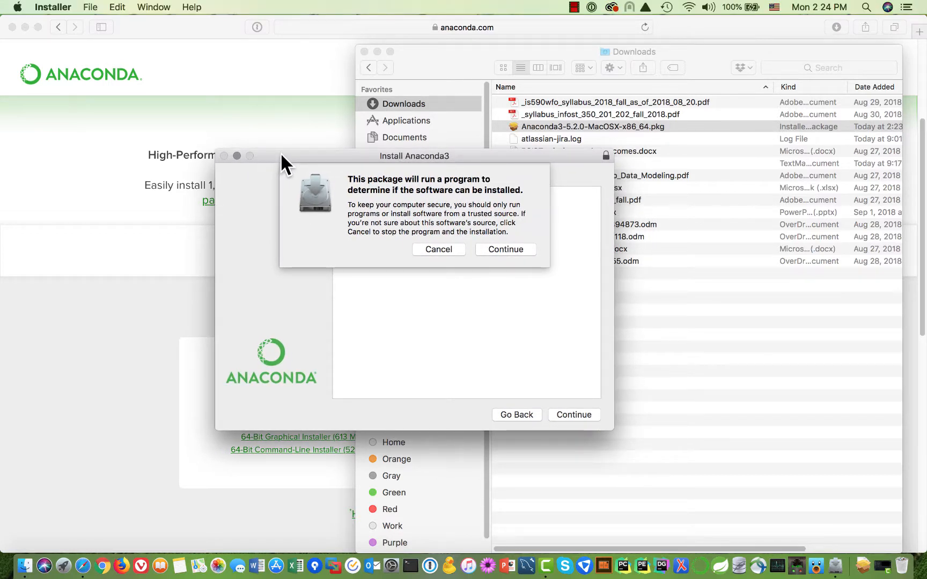
click(511, 248)
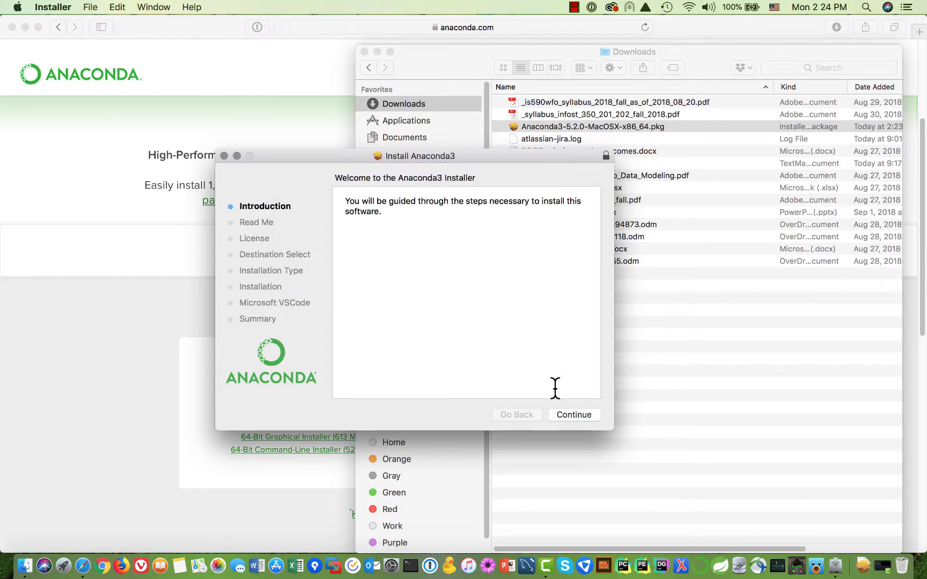
click(570, 413)
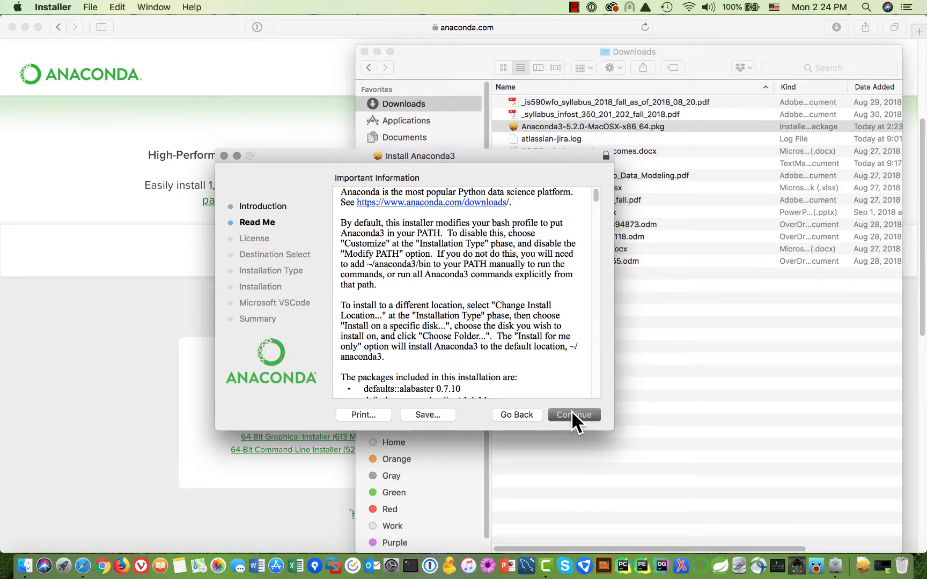
click(571, 413)
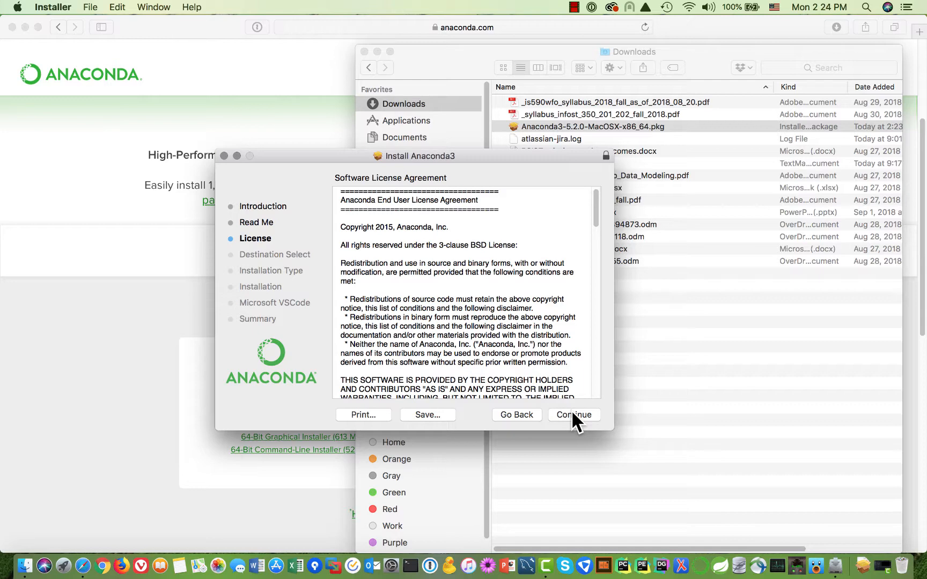
Go through the Anaconda license text to its end and agree to its terms.
scroll(541, 349, down, 2)
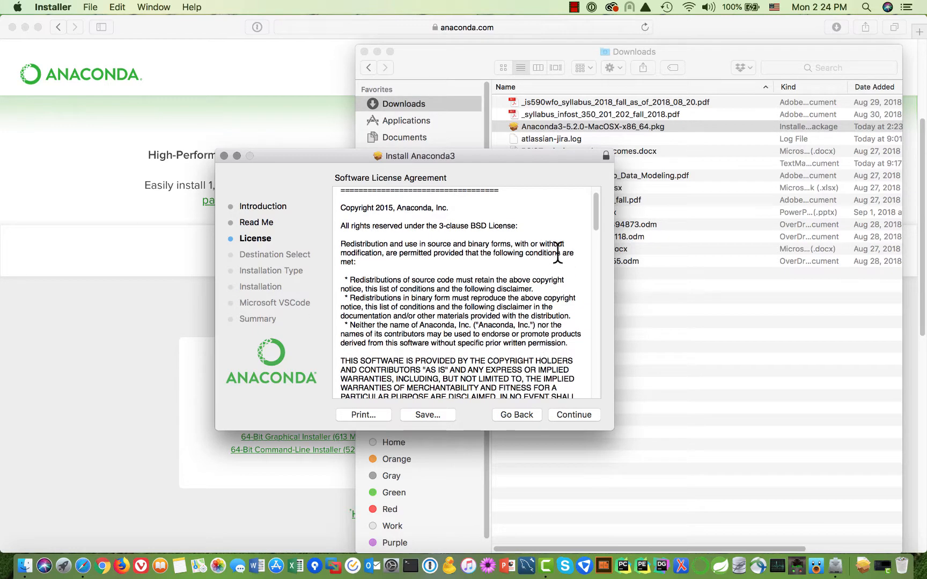
drag(596, 220, 617, 441)
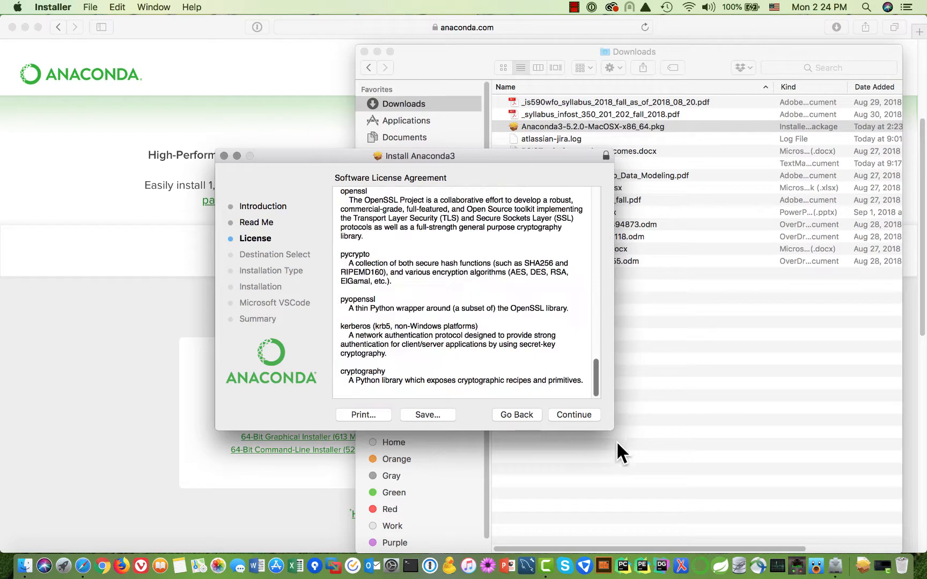
click(577, 413)
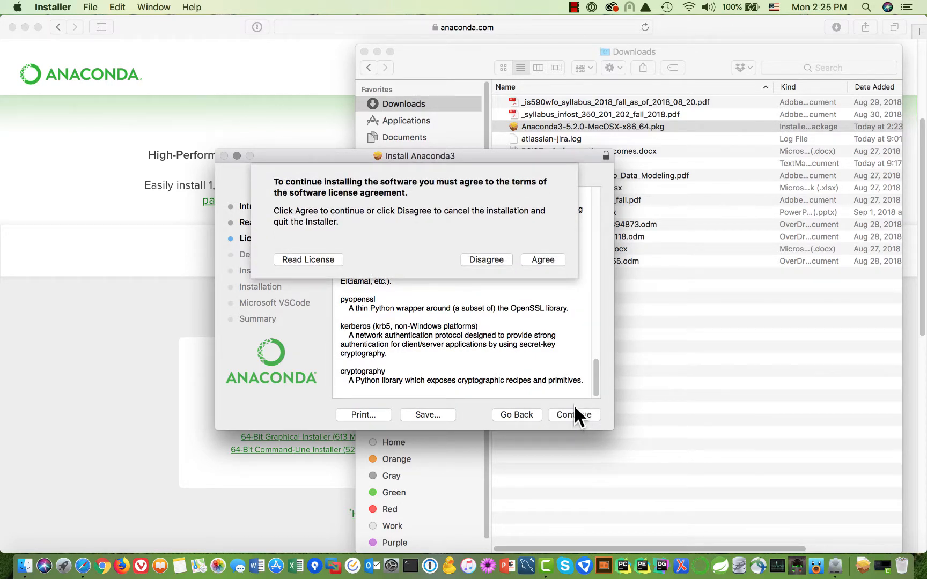
click(543, 260)
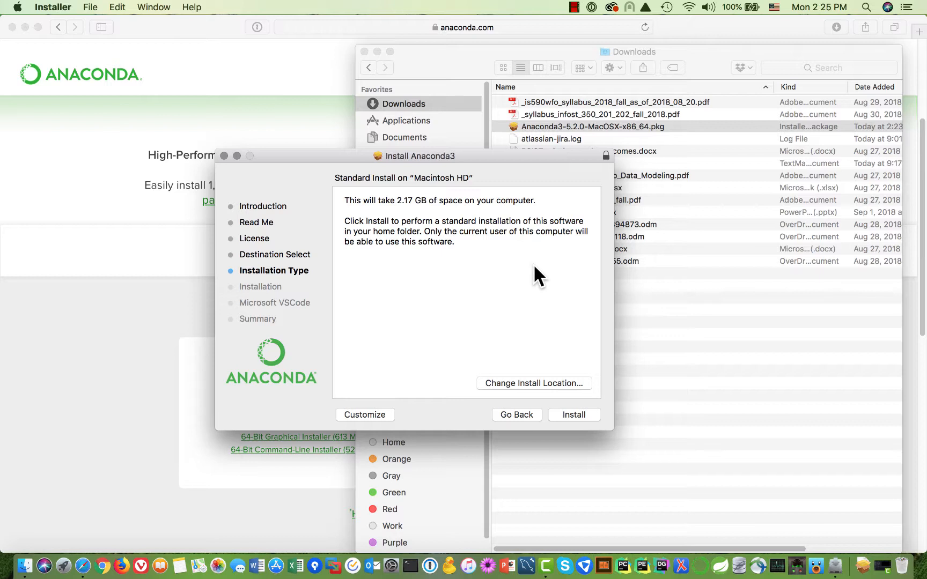
Set the install destination to "Install for me only" and run the standard Anaconda3 installation.
click(534, 382)
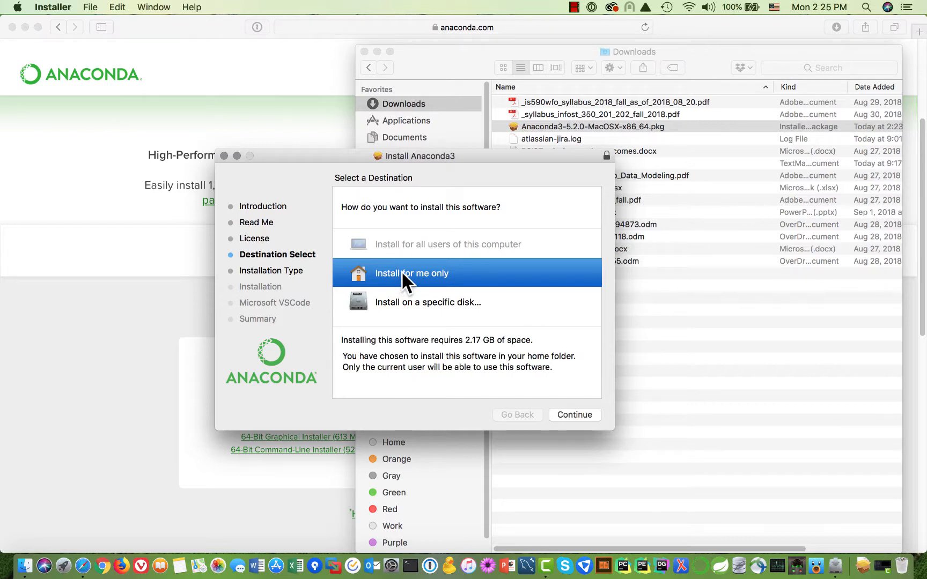
click(567, 416)
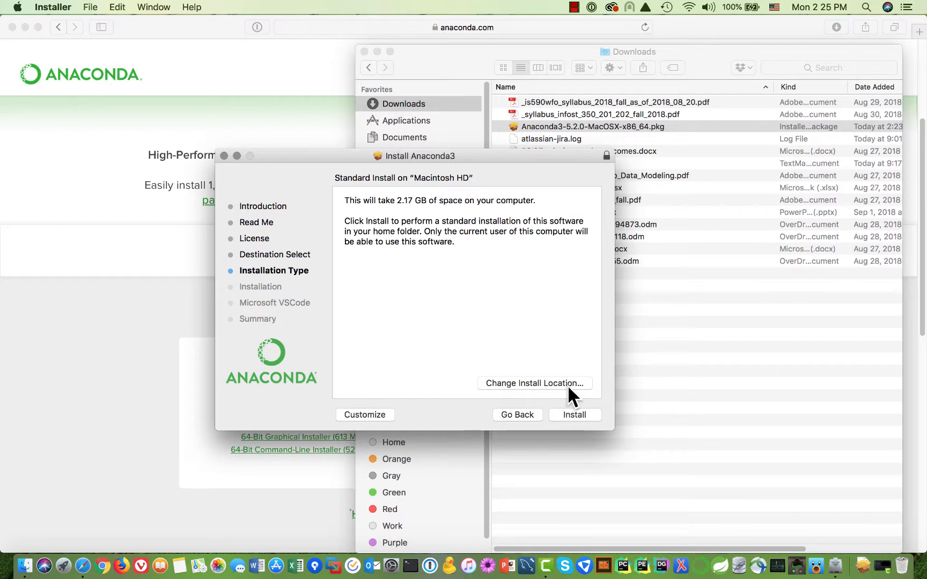
click(574, 415)
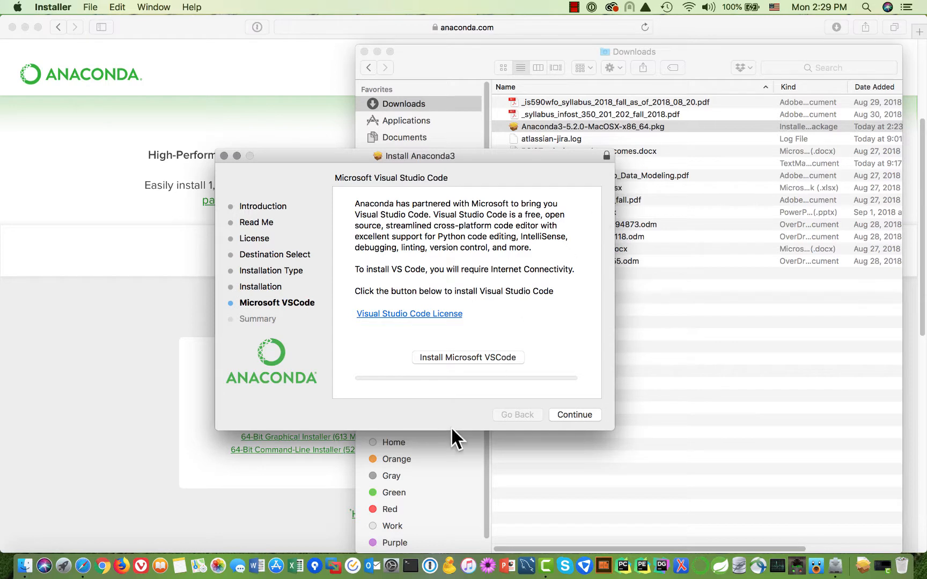
Finish the installer without installing Microsoft VSCode and move the Anaconda3 package to the Trash.
click(577, 414)
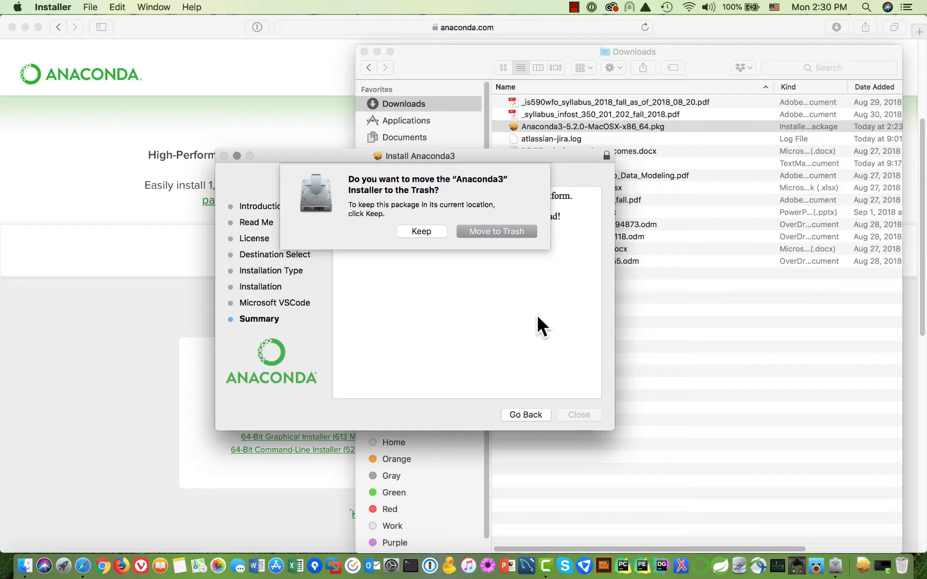
click(498, 230)
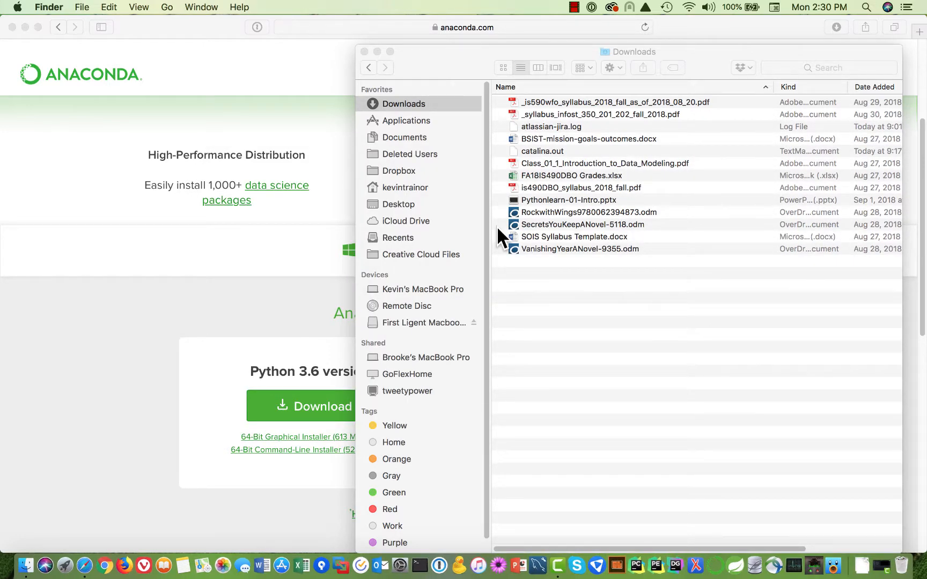
click(577, 6)
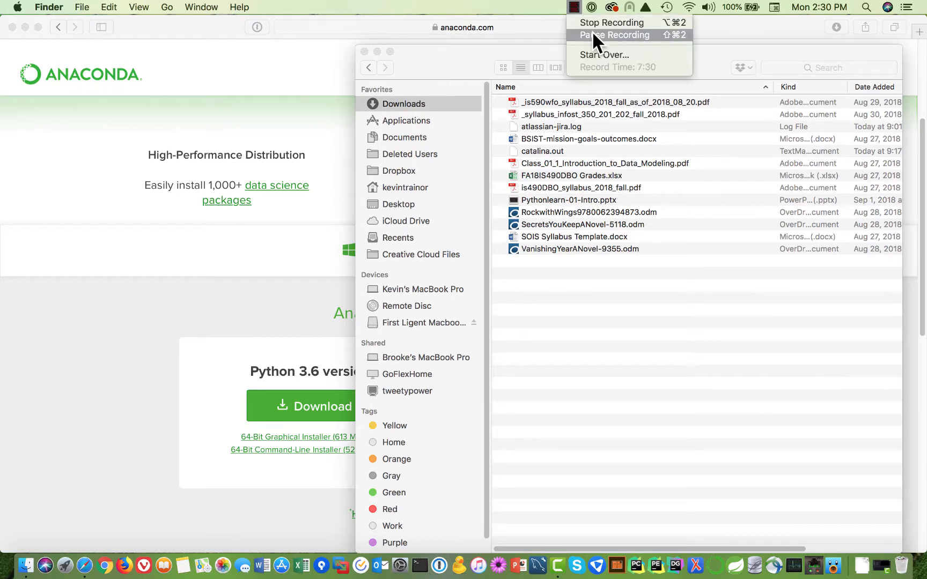
click(592, 33)
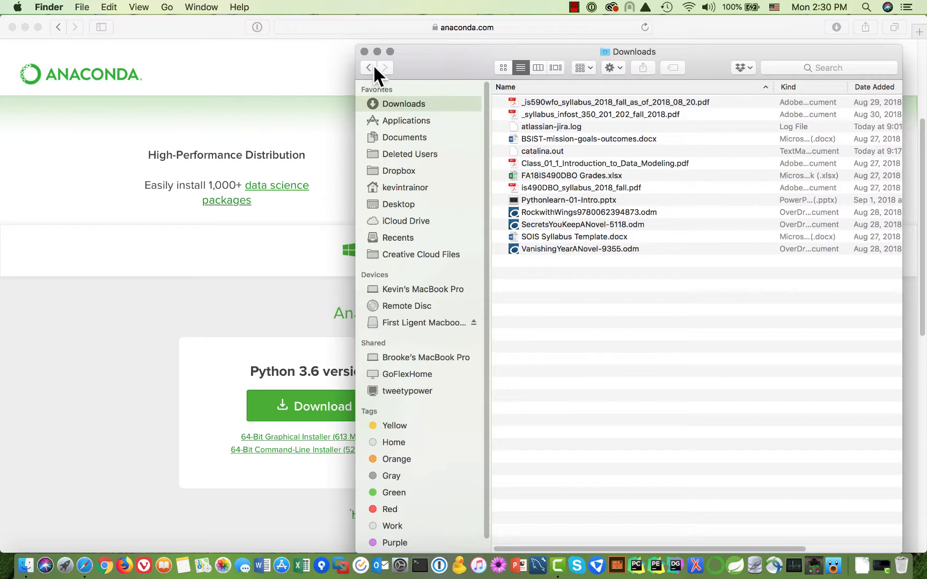
Close the browser window with the Anaconda download page and launch Anaconda-Navigator from the Applications folder.
click(188, 32)
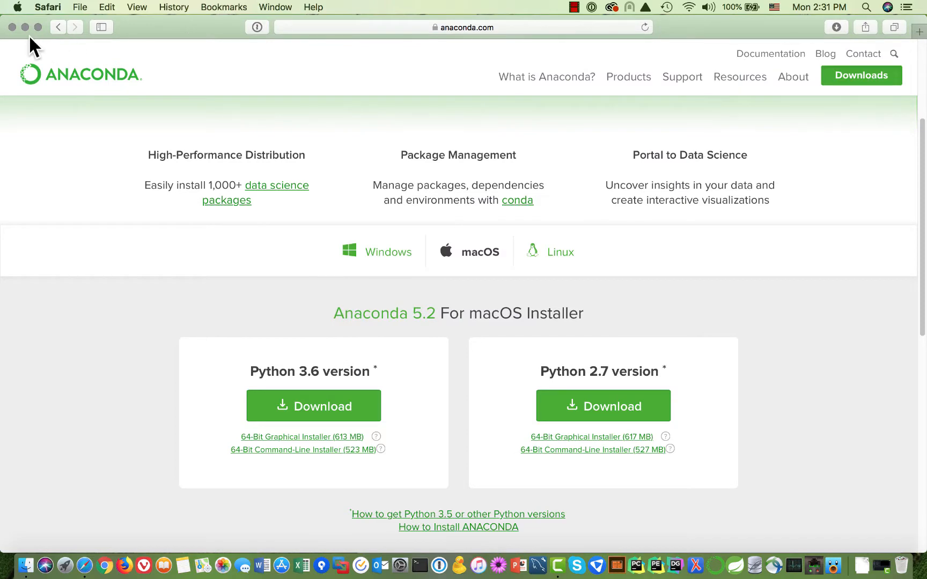
click(12, 27)
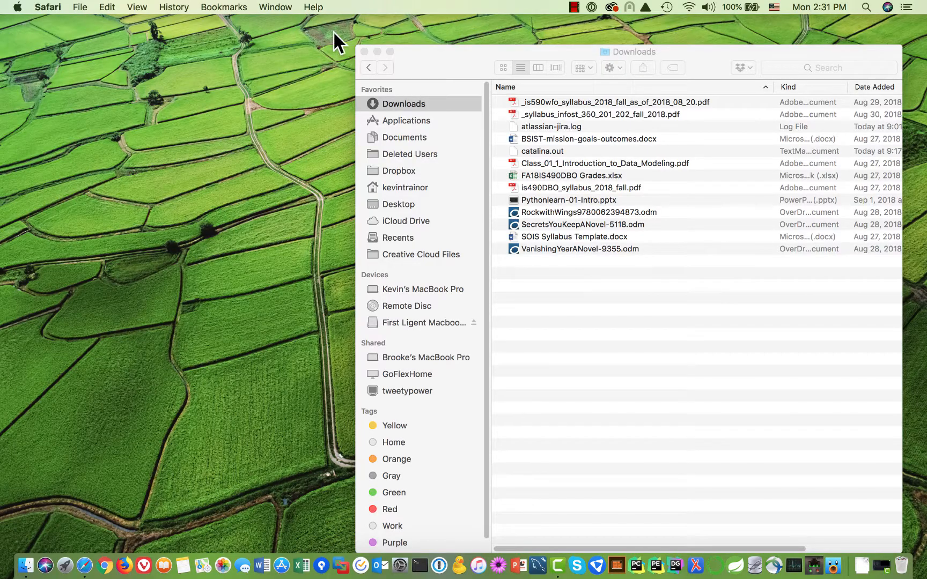
click(418, 121)
click(418, 121)
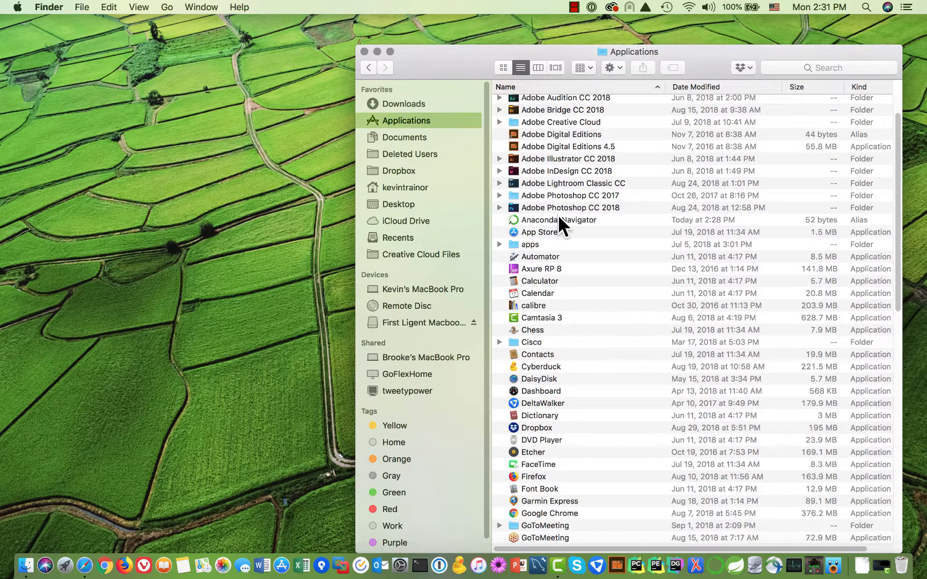
scroll(562, 215, up, 1)
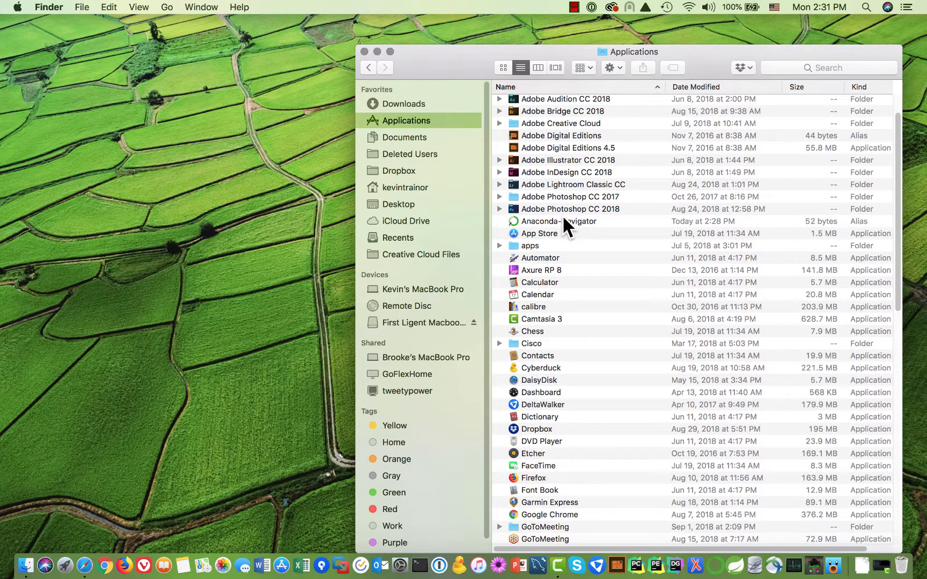
double_click(592, 221)
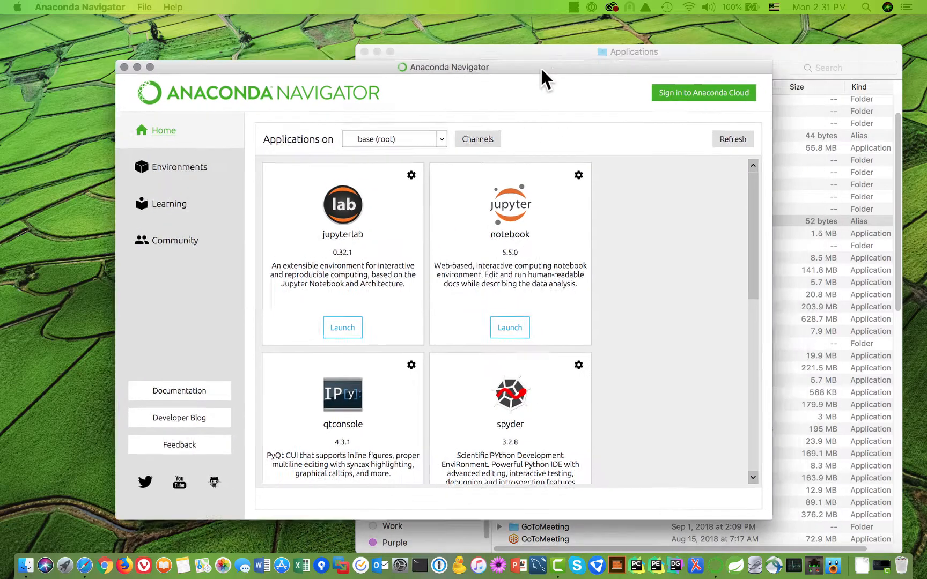
Enlarge the Anaconda Navigator window to nearly fill the screen and show the packages installed in the base (root) environment.
drag(542, 77, 428, 17)
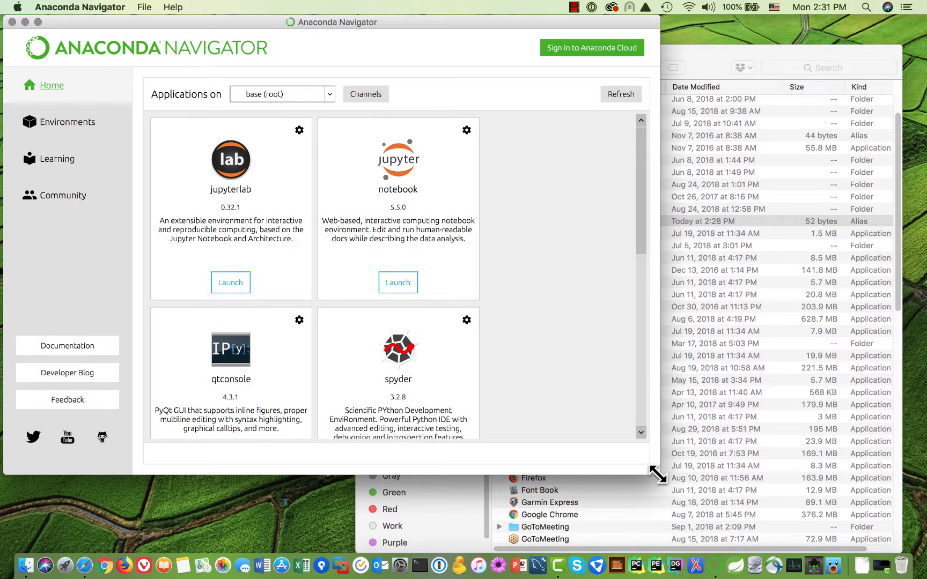
drag(658, 474, 921, 541)
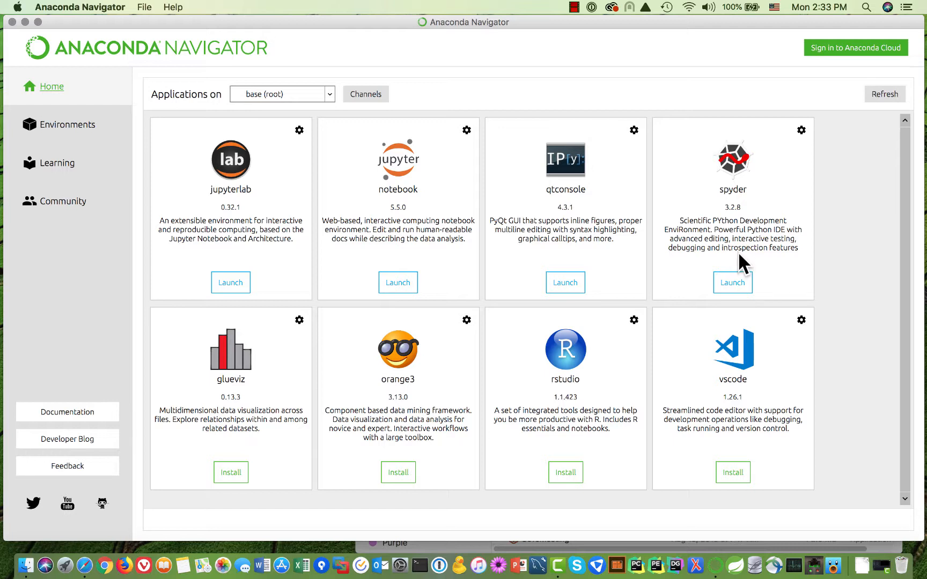
click(69, 126)
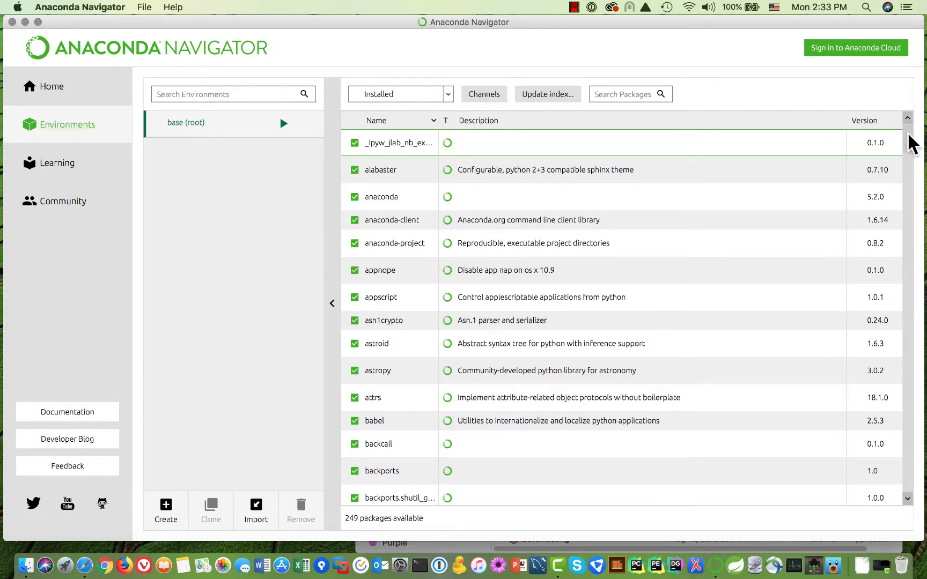
mouse_move(912, 143)
mouse_down()
mouse_move(915, 496)
mouse_move(903, 131)
mouse_up()
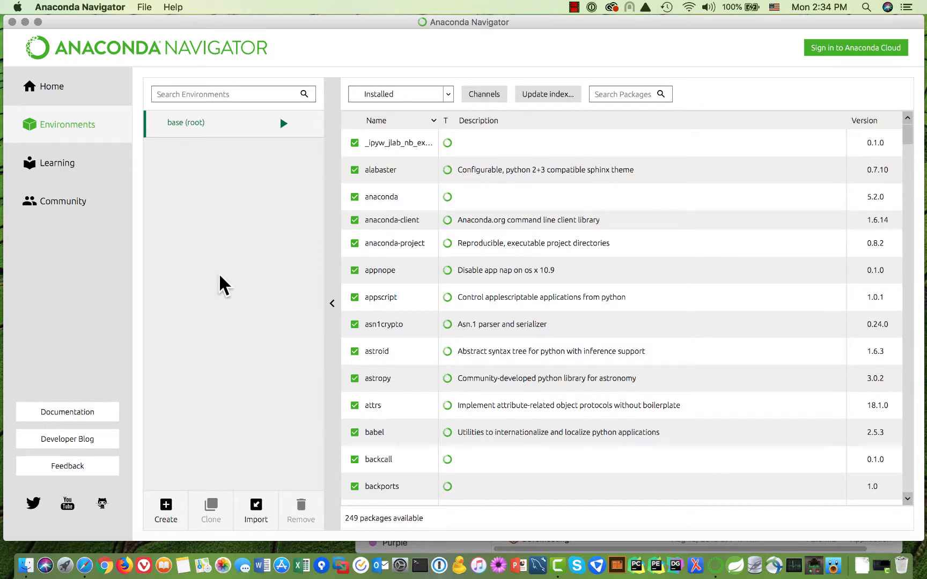
Create a new environment named plain_old_python_development with the Python 3.6 package.
click(167, 507)
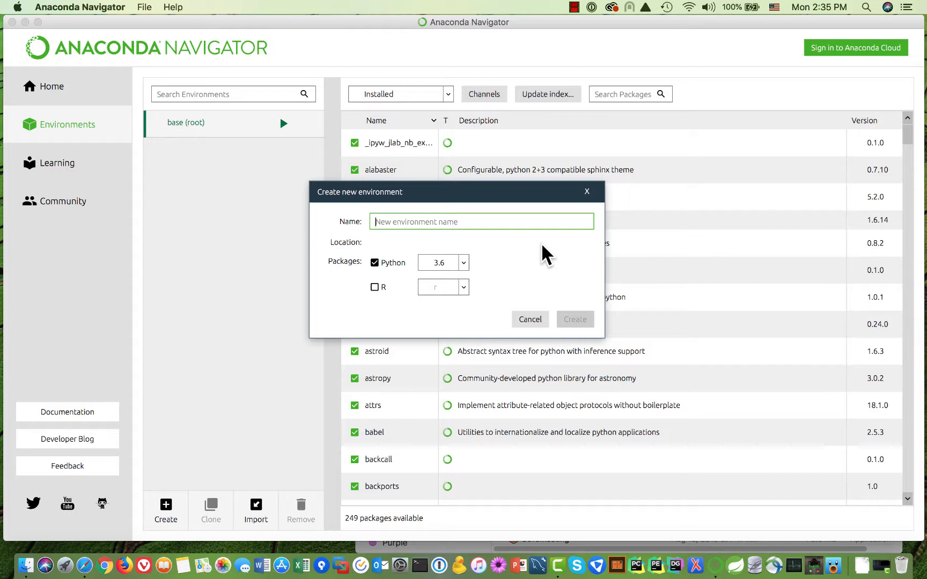
text(d)
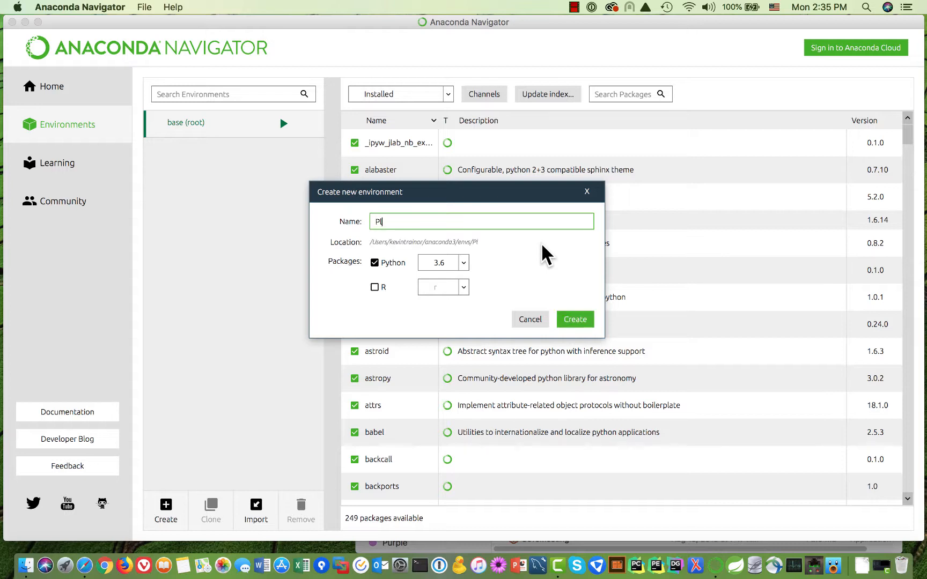
key(BackSpace)
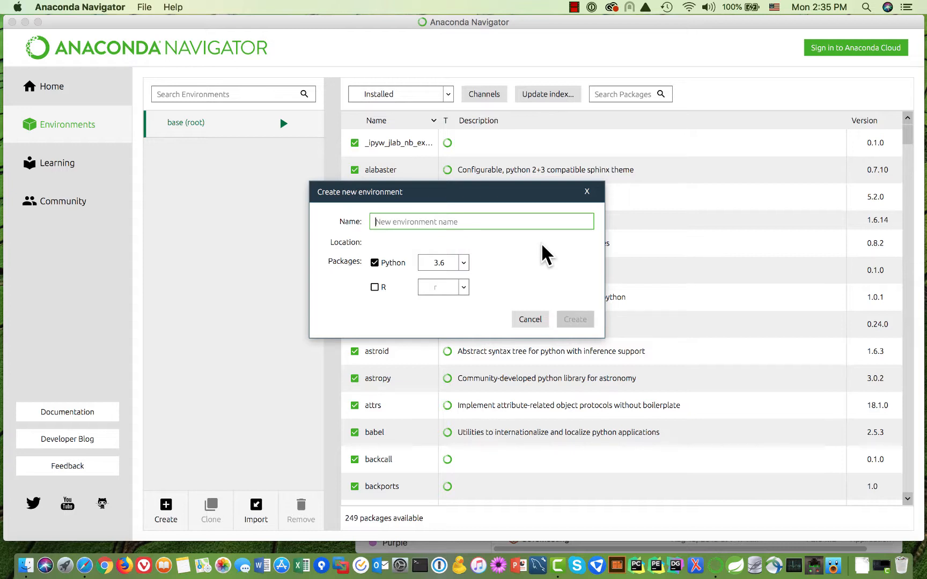
text(d)
key(BackSpace)
text(p)
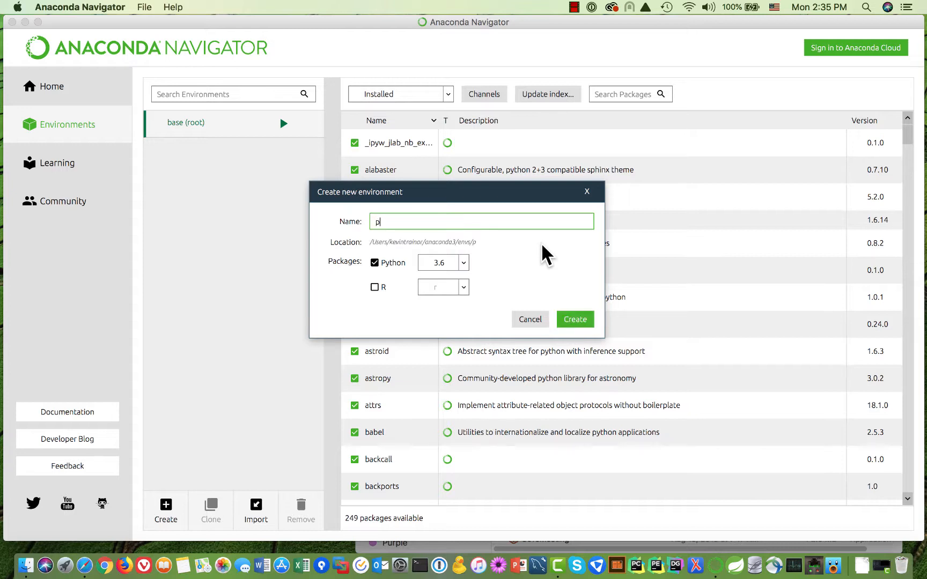
text(lain_old_python_de)
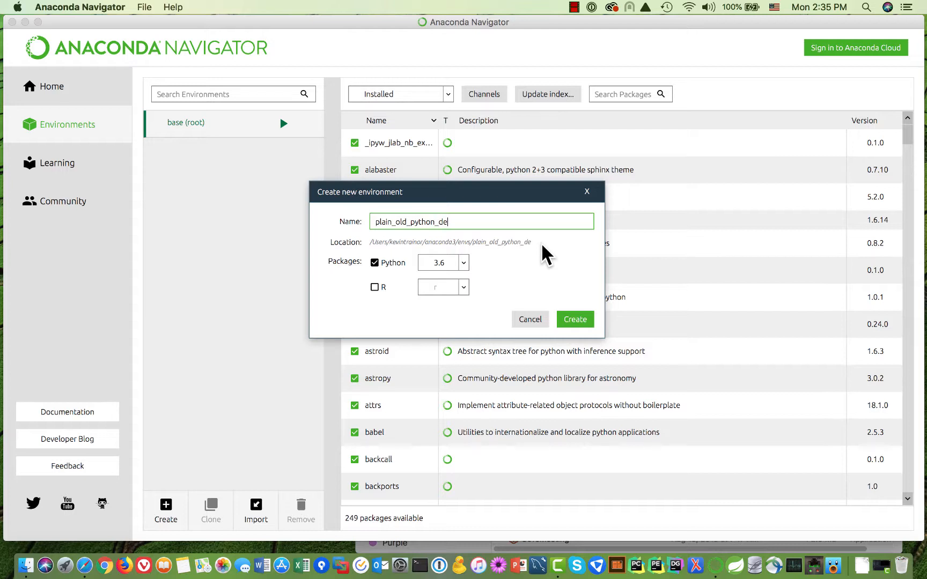
text(velopment)
click(582, 318)
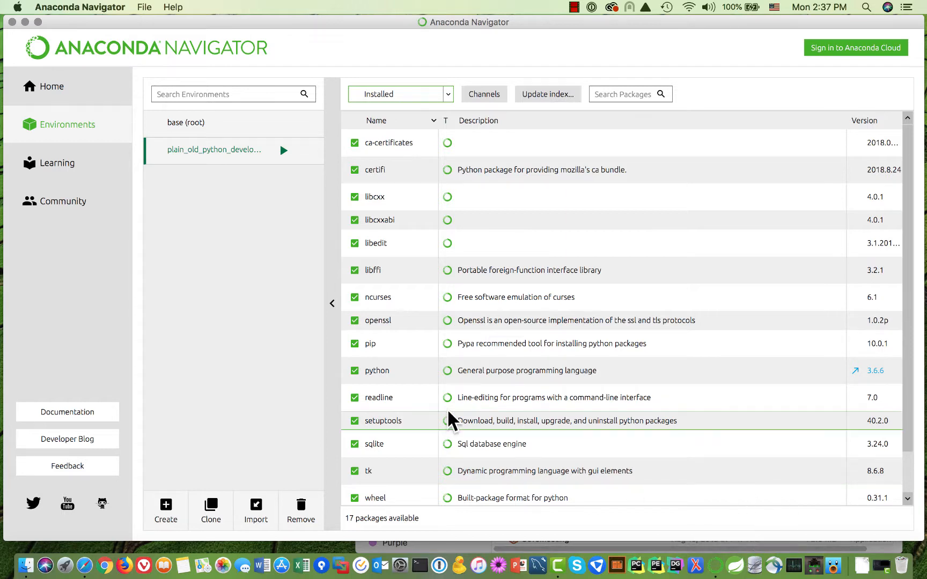
Examine the packages installed in the plain_old_python_development environment, including the version of its python package.
click(236, 149)
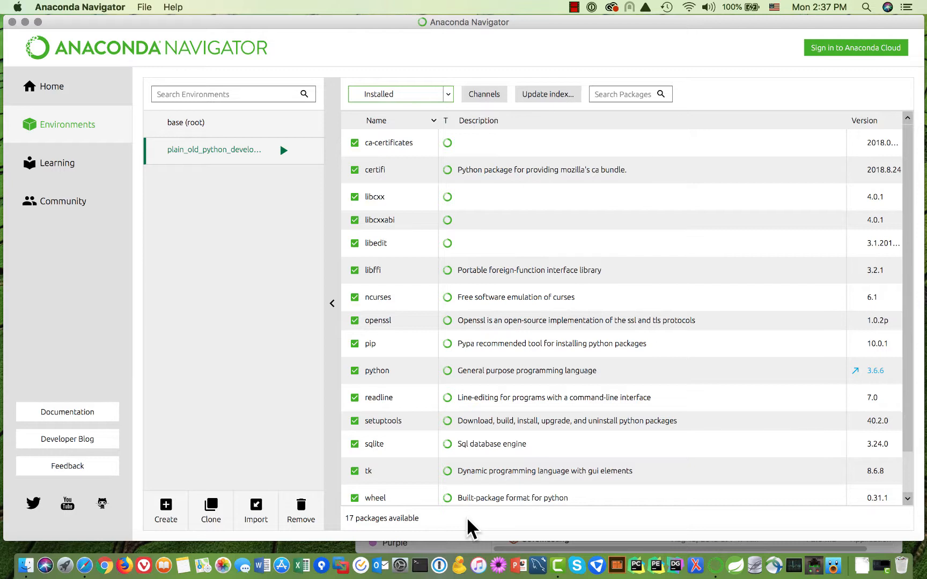
click(574, 7)
click(584, 34)
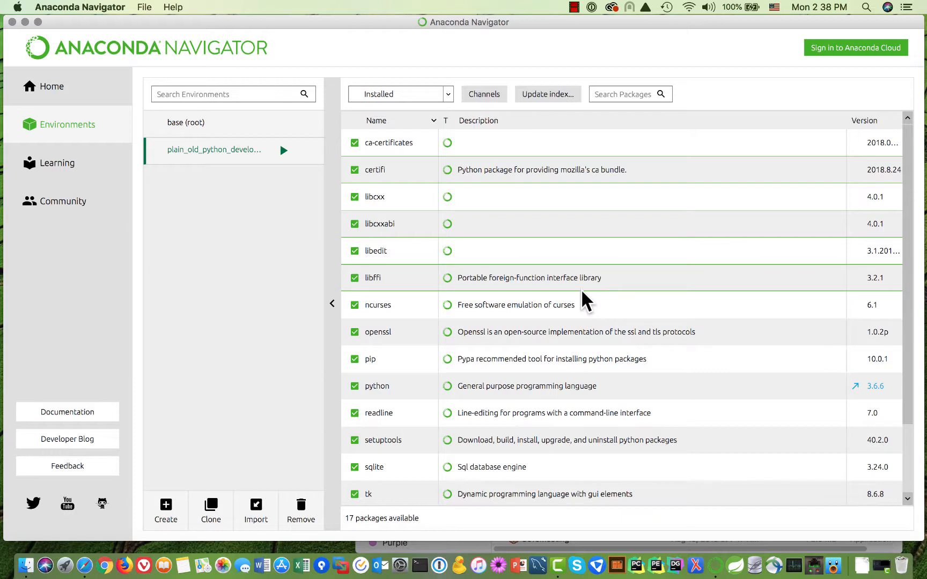
click(420, 383)
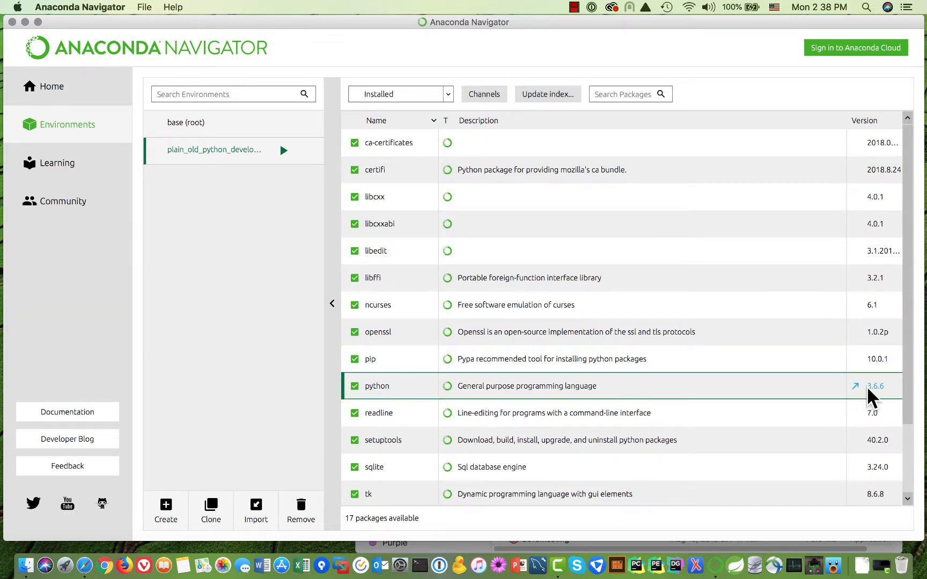
mouse_move(884, 387)
click(577, 4)
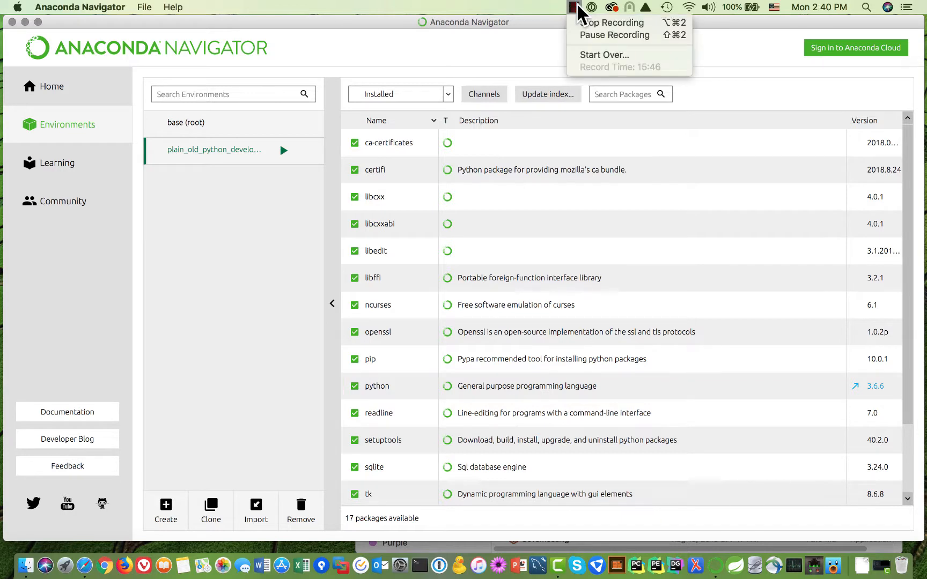
click(584, 35)
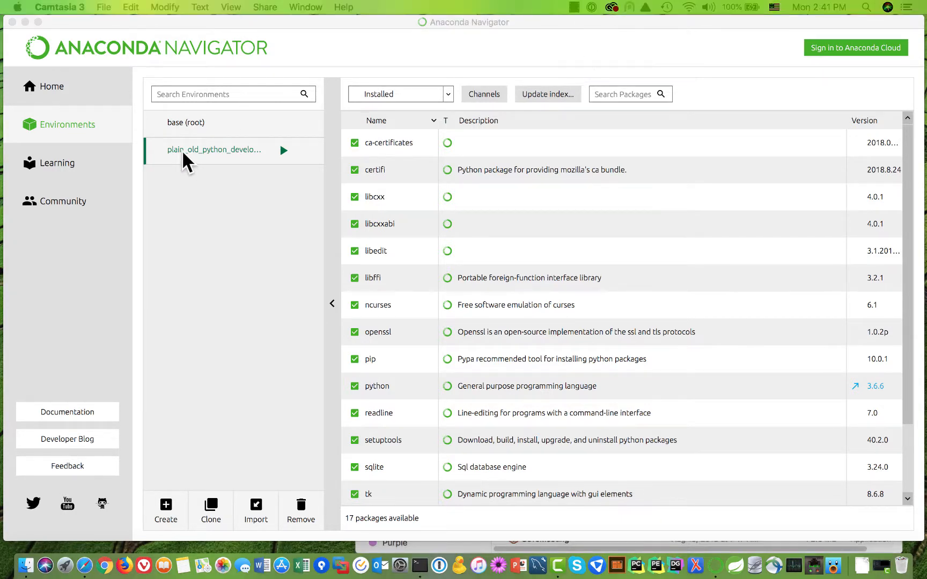
Open the plain_old_python_development environment with Python and run print('hello, world.') in the interpreter.
click(283, 150)
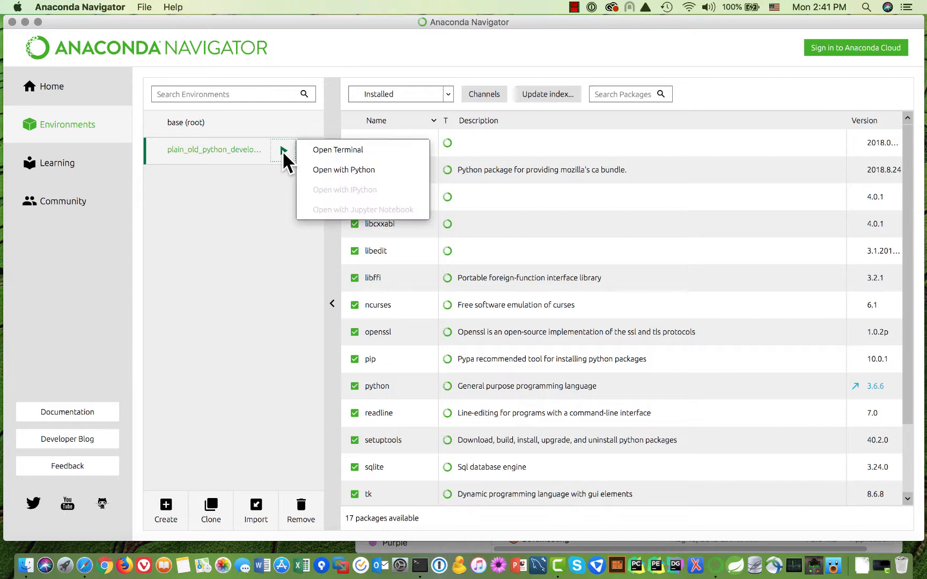
click(372, 169)
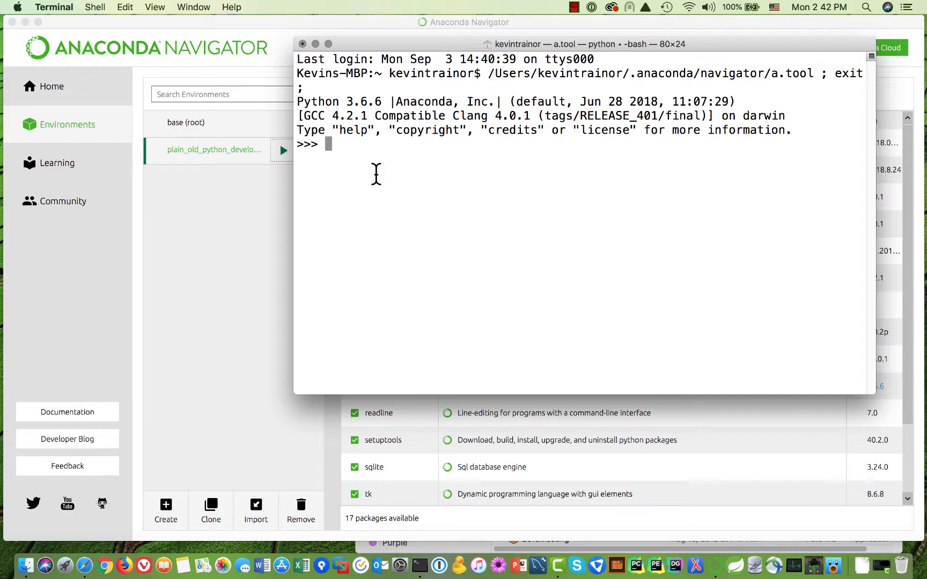
text(print('hell)
text(o)
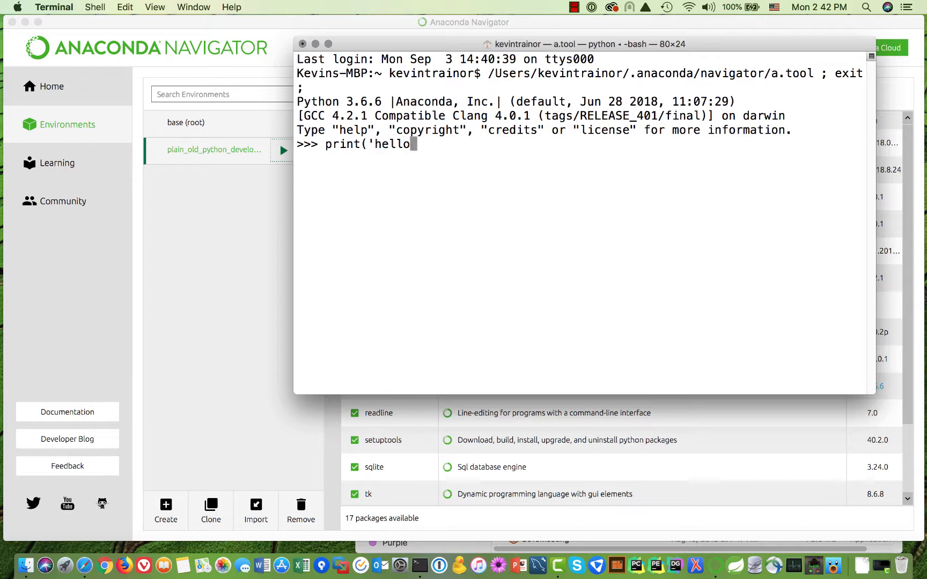
text(, world.'))
key(Return)
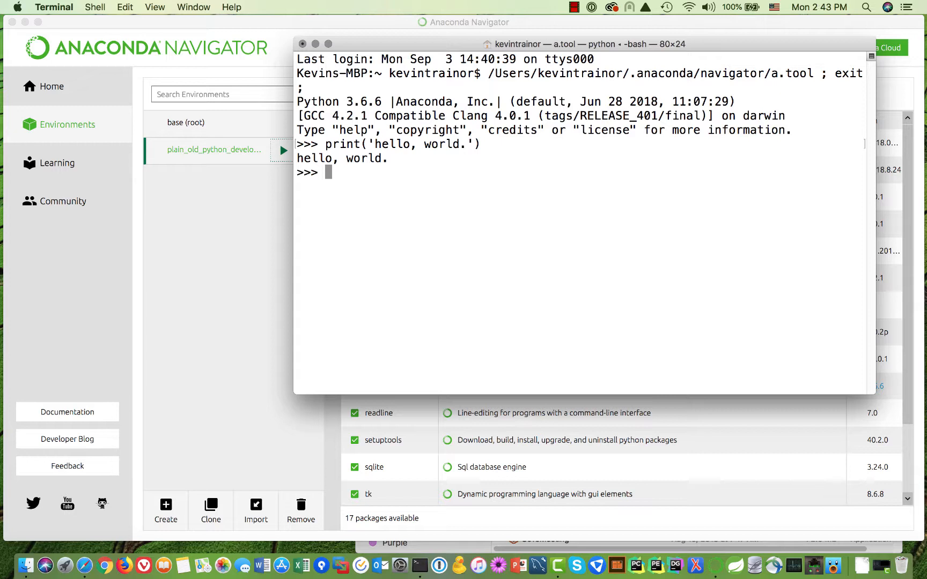
Quit and close the Python session, and open a terminal for the plain_old_python_development environment.
text(quit())
key(Return)
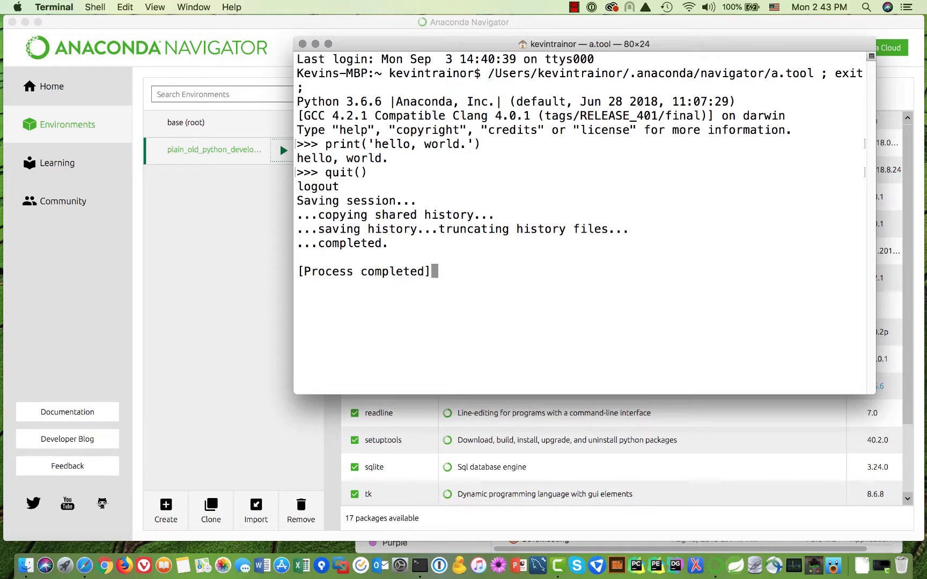
click(302, 43)
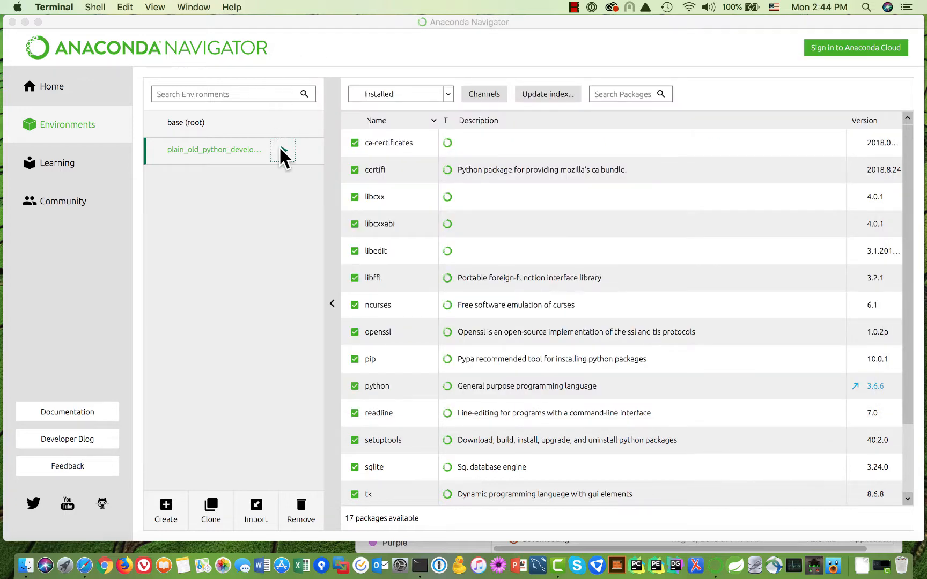
click(284, 152)
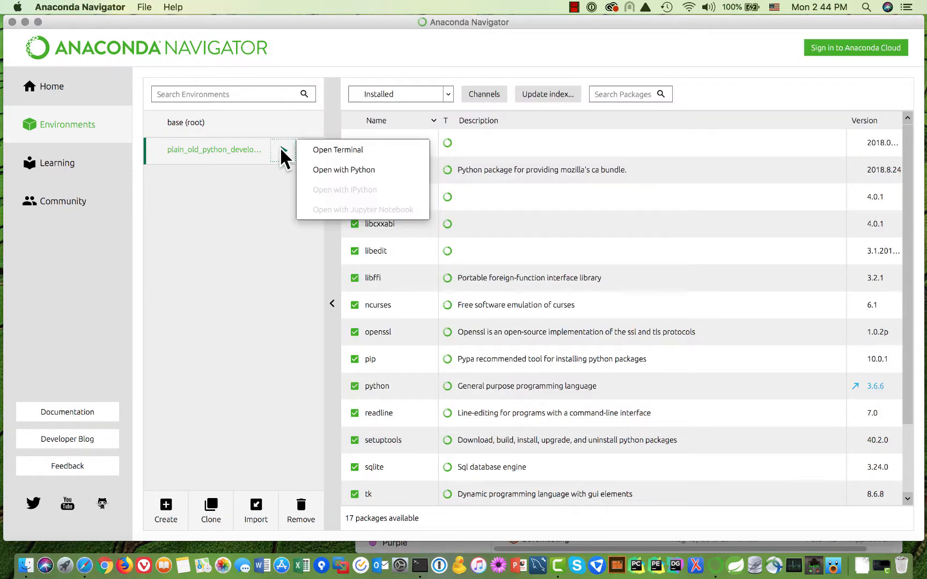
click(339, 151)
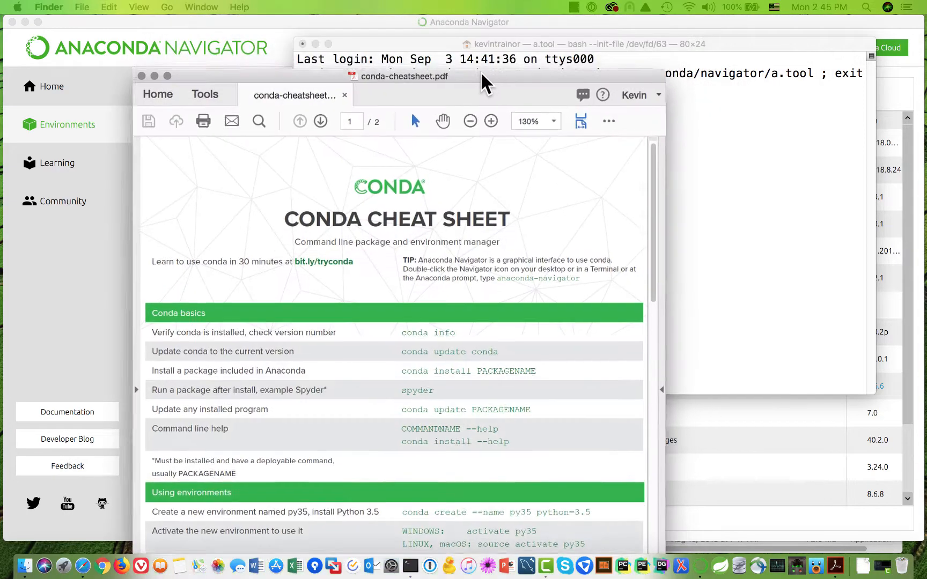
Review the conda basics and environment commands in conda-cheatsheet.pdf, highlight the environment activation commands, and put the document away.
drag(481, 74, 418, 31)
scroll(430, 325, down, 3)
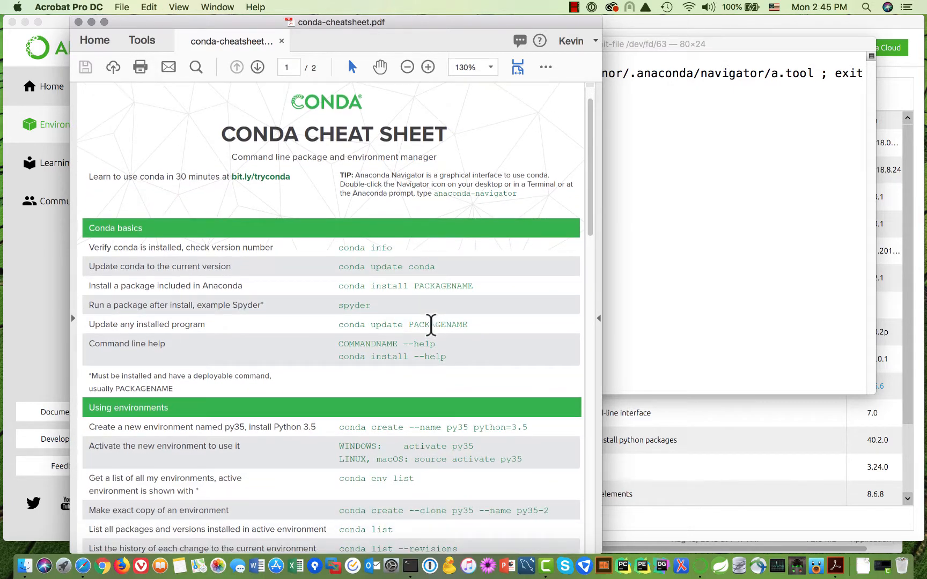
scroll(431, 330, down, 8)
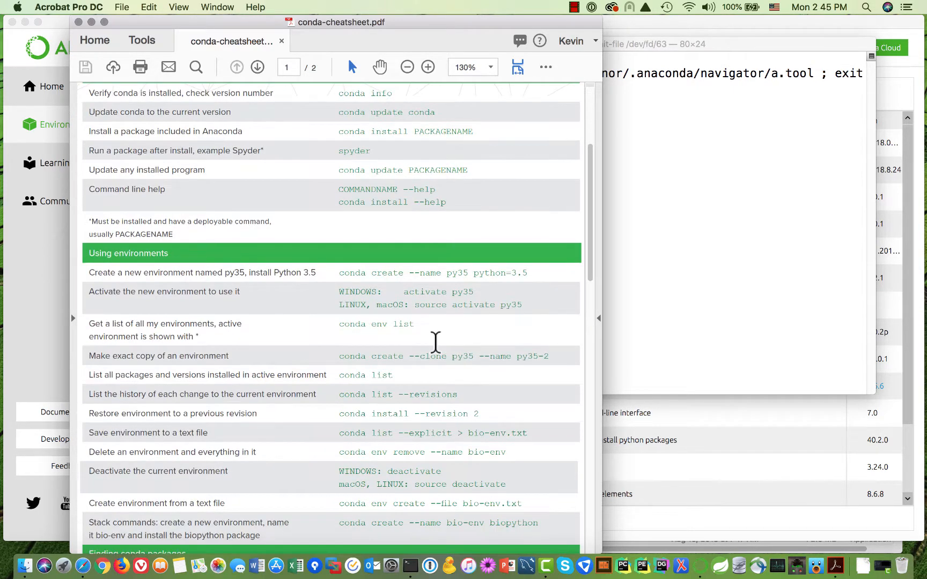
scroll(437, 351, down, 6)
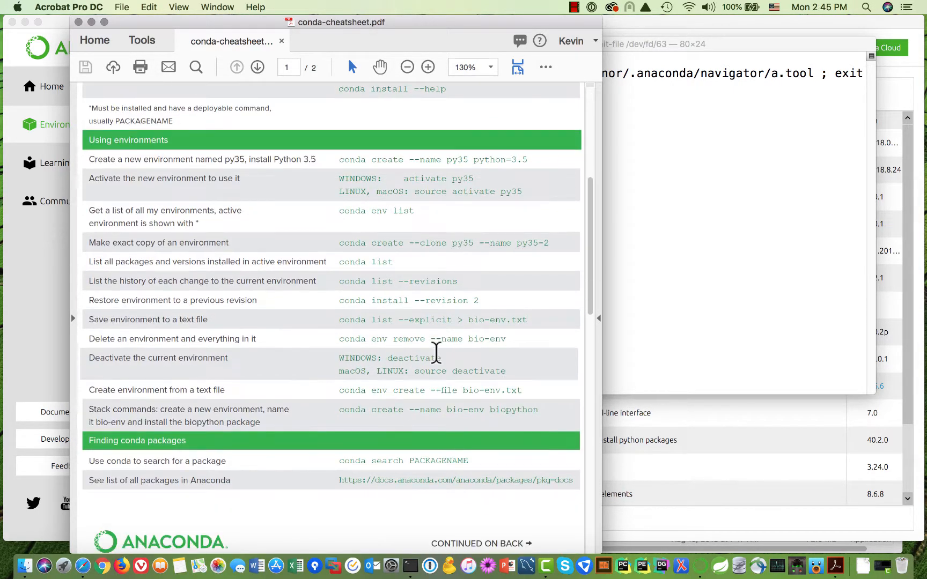
scroll(432, 346, up, 8)
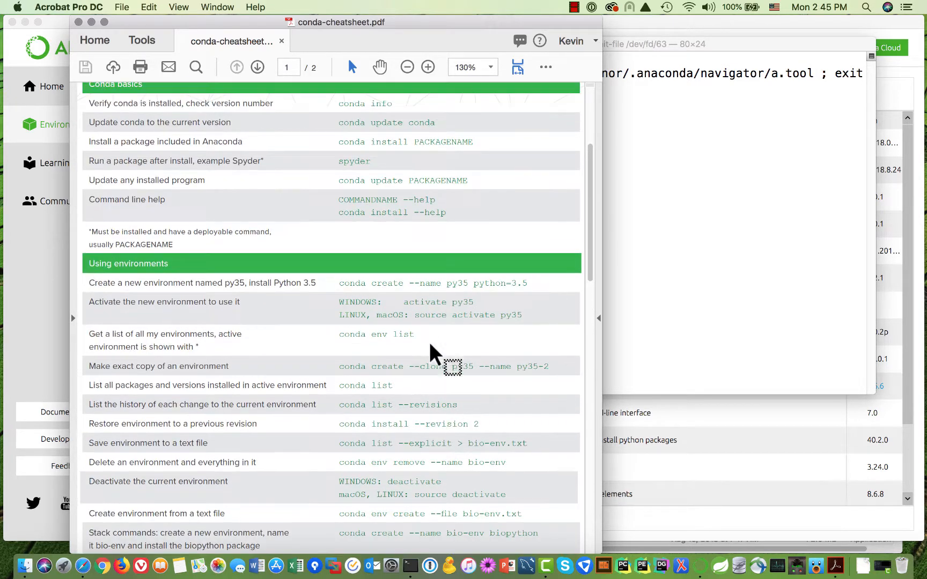
scroll(429, 338, up, 5)
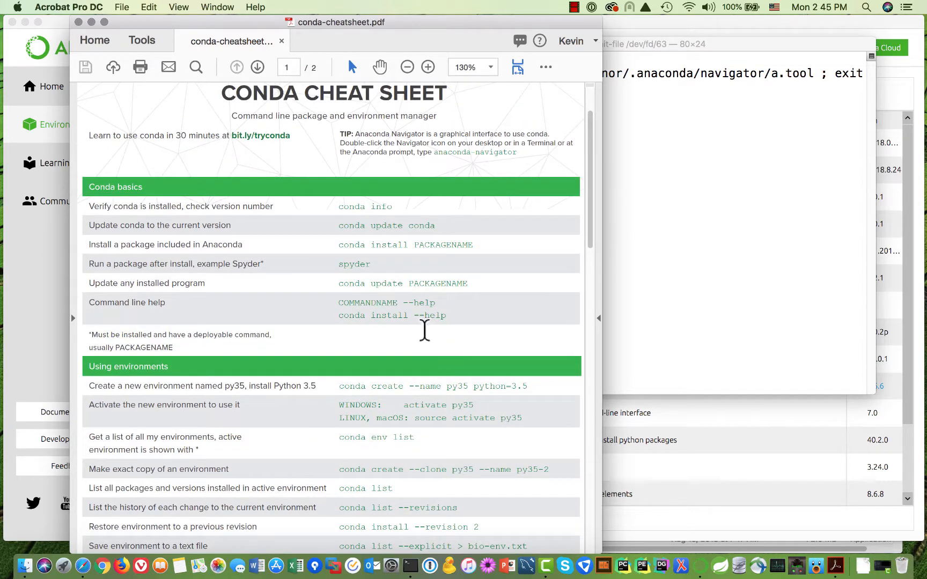
scroll(419, 325, down, 1)
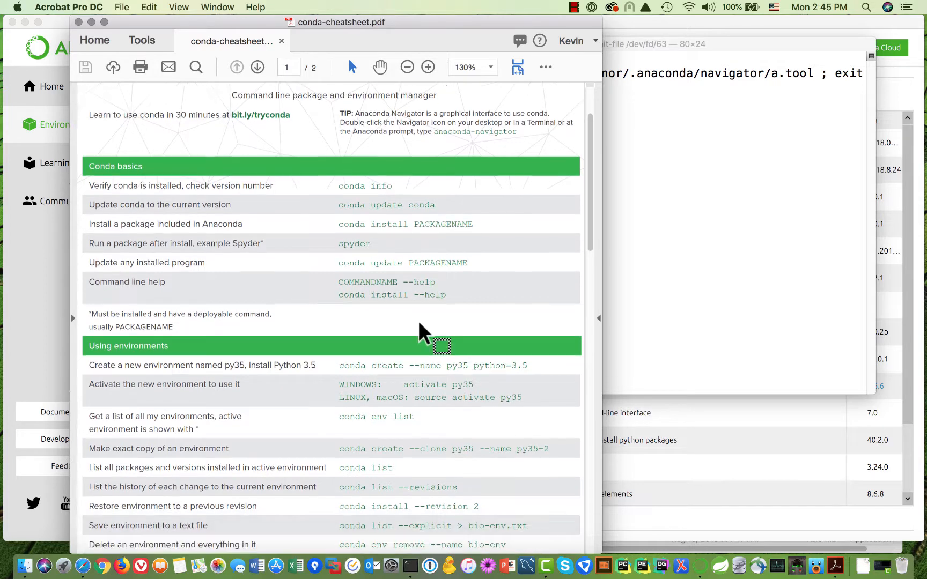
scroll(419, 323, down, 1)
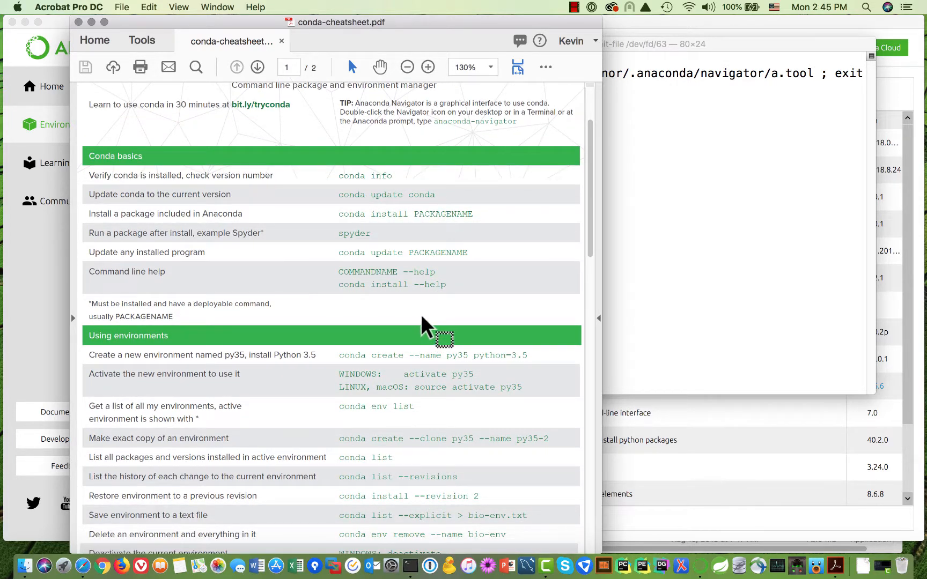
scroll(425, 316, down, 1)
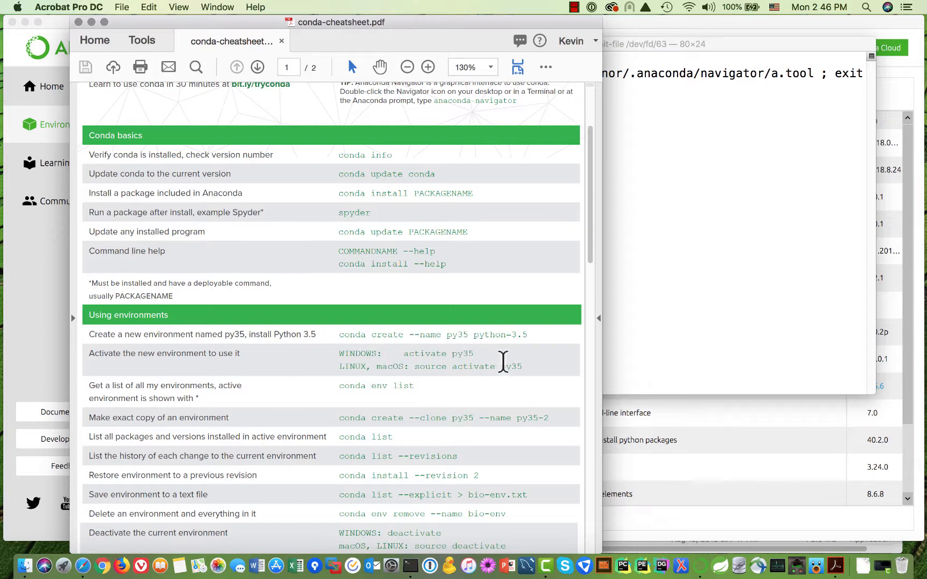
drag(532, 363, 347, 357)
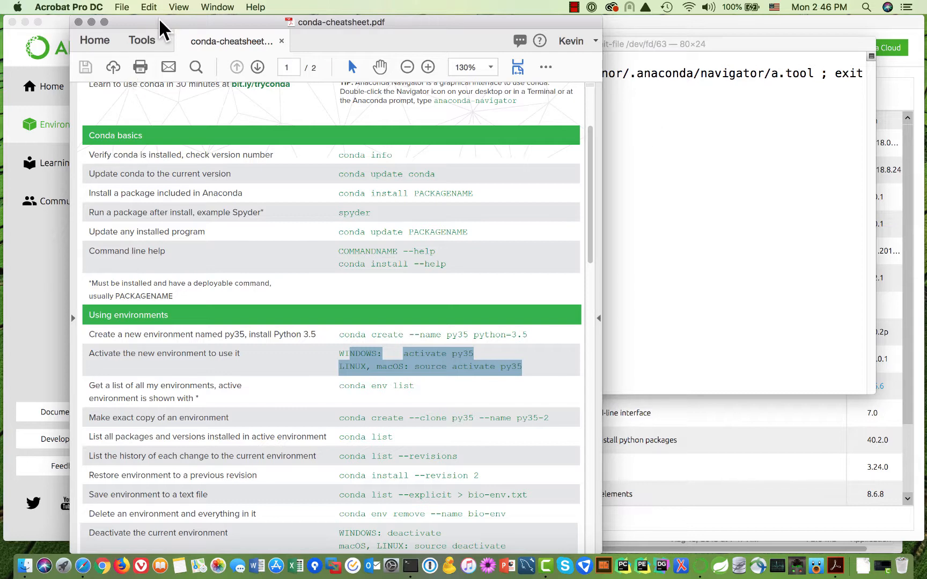
drag(160, 22, 398, 0)
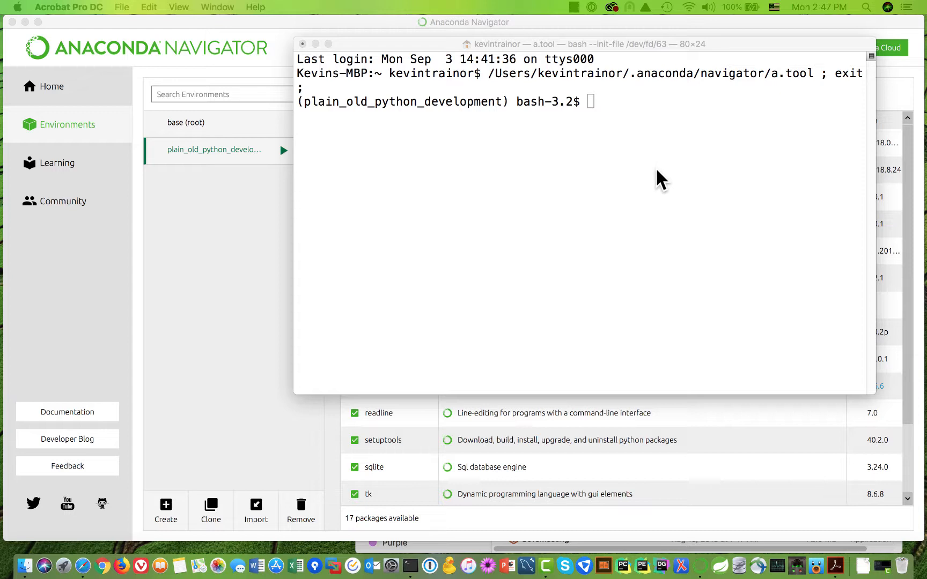
Switch the terminal session to the base environment with conda activate base.
click(592, 107)
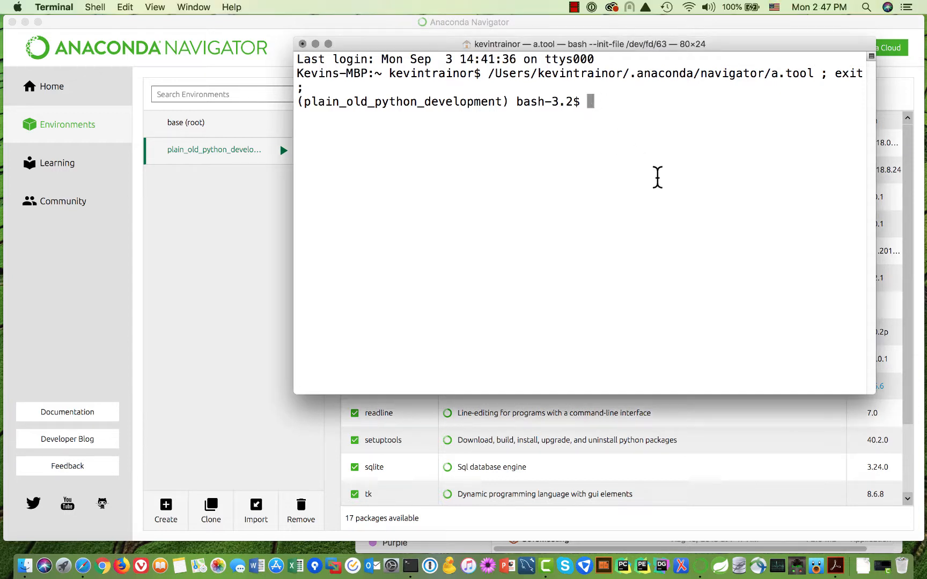
text(conda activa)
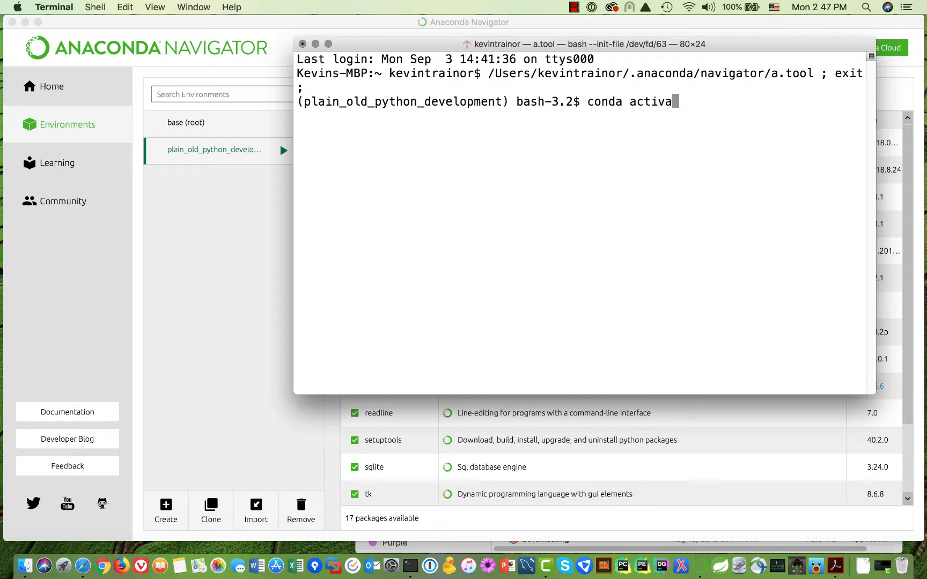
text(te base)
key(Return)
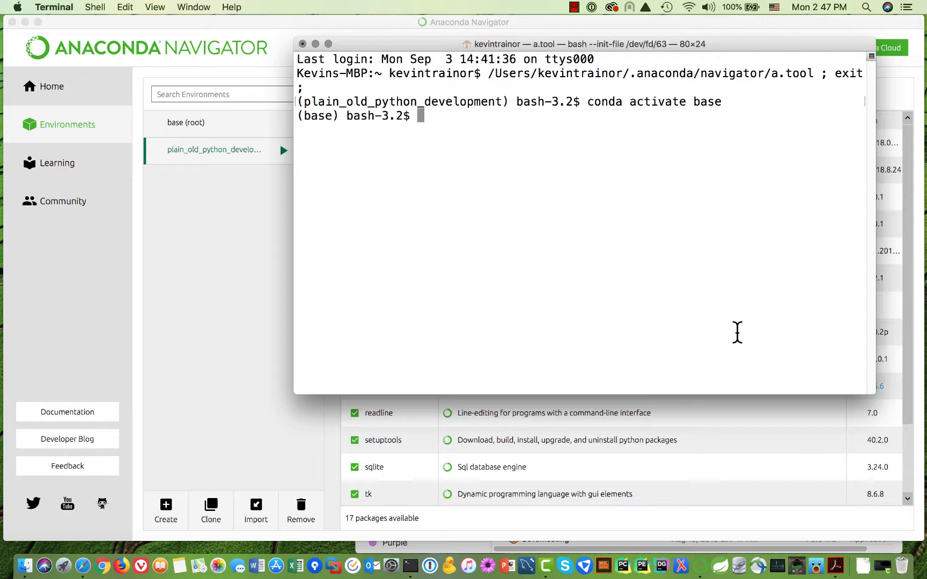
List the conda environments with conda env list and enlarge the terminal window so each path fits on one line.
text(conda )
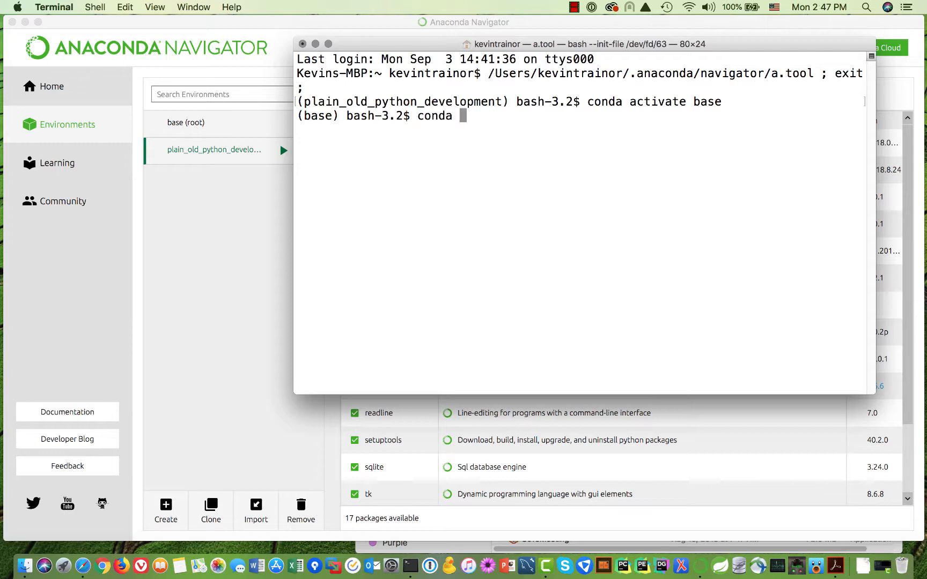
text(env list)
key(Return)
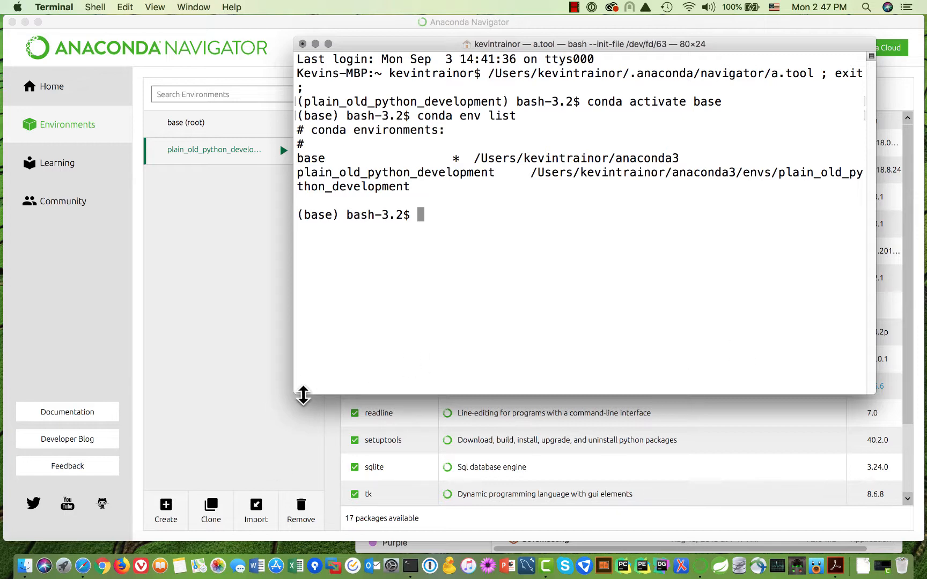
drag(299, 394, 134, 416)
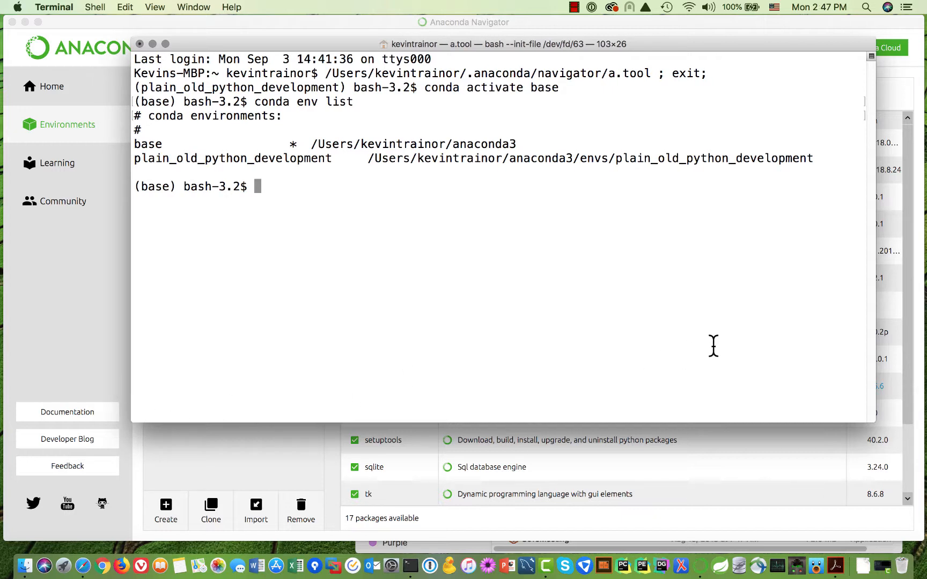
Switch the terminal session back with conda activate plain_old_python_development.
text(conda activat)
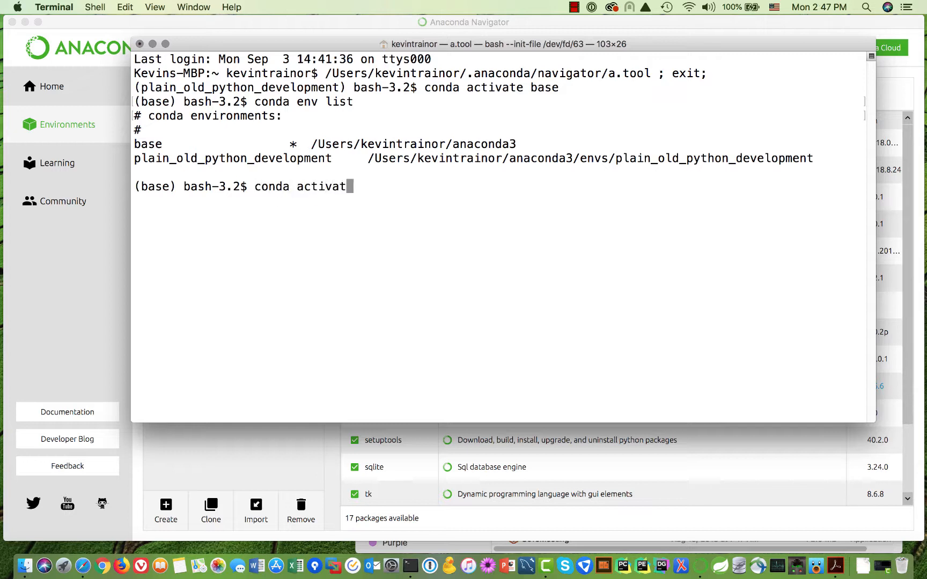
text(e plain_old)
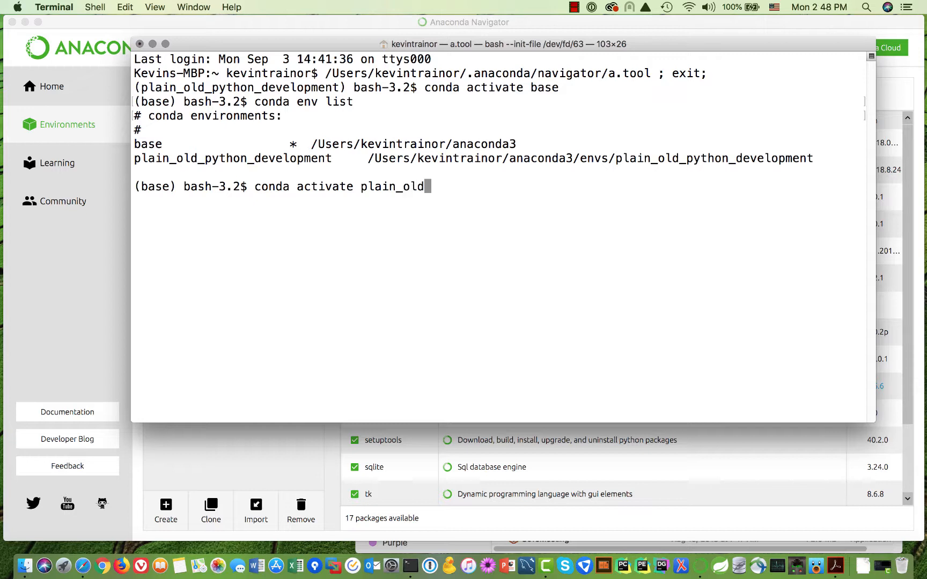
text(_python)
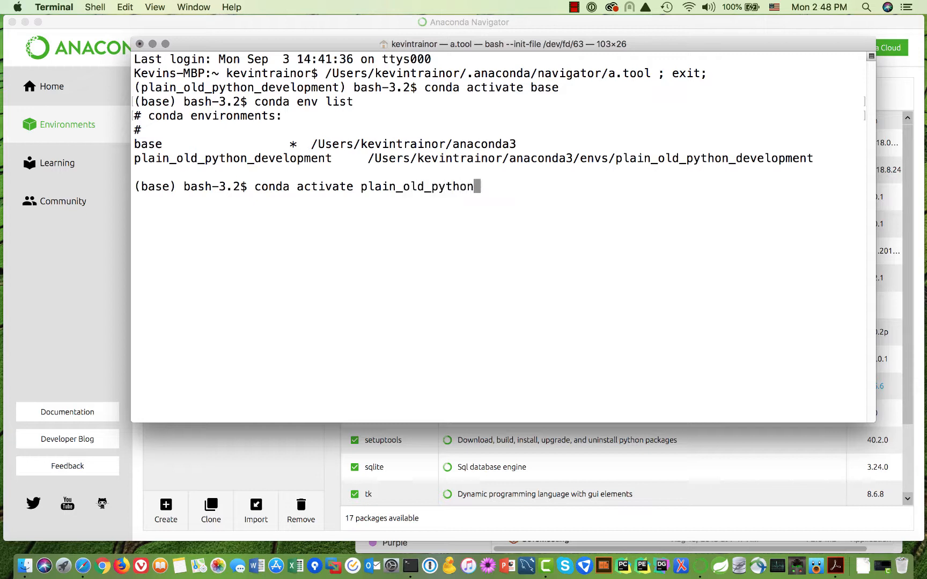
text(_development)
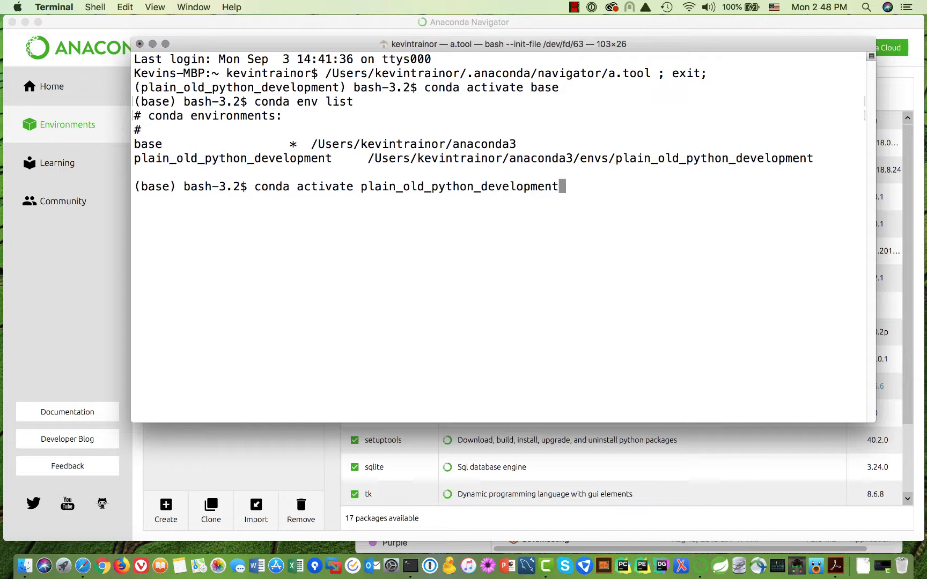
key(Return)
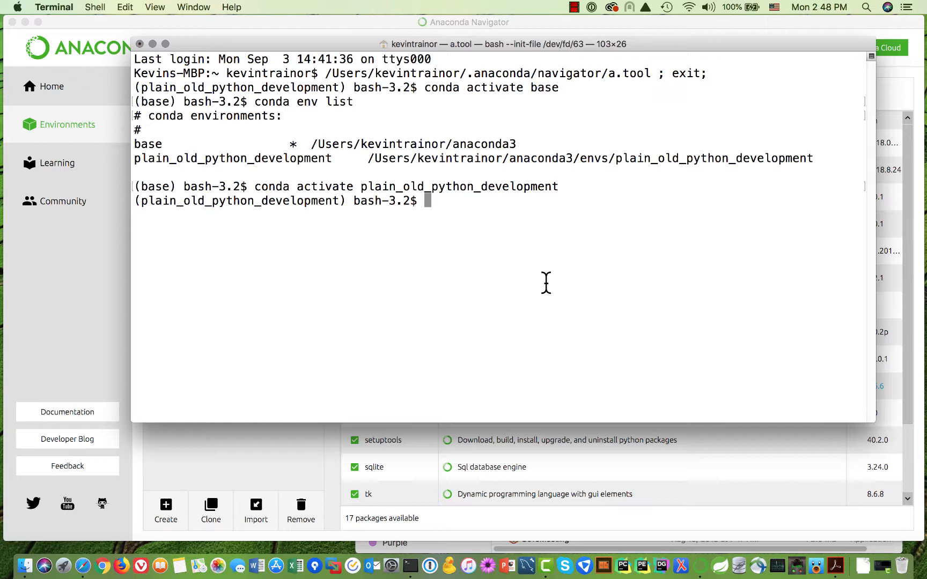
List the packages installed in the plain_old_python_development environment with conda list.
text(conda lis)
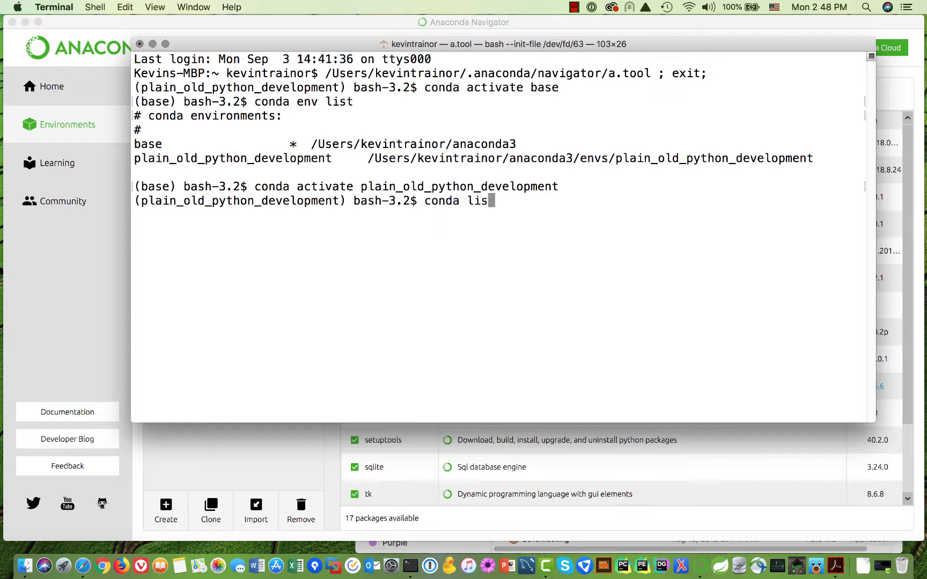
text(t)
key(Return)
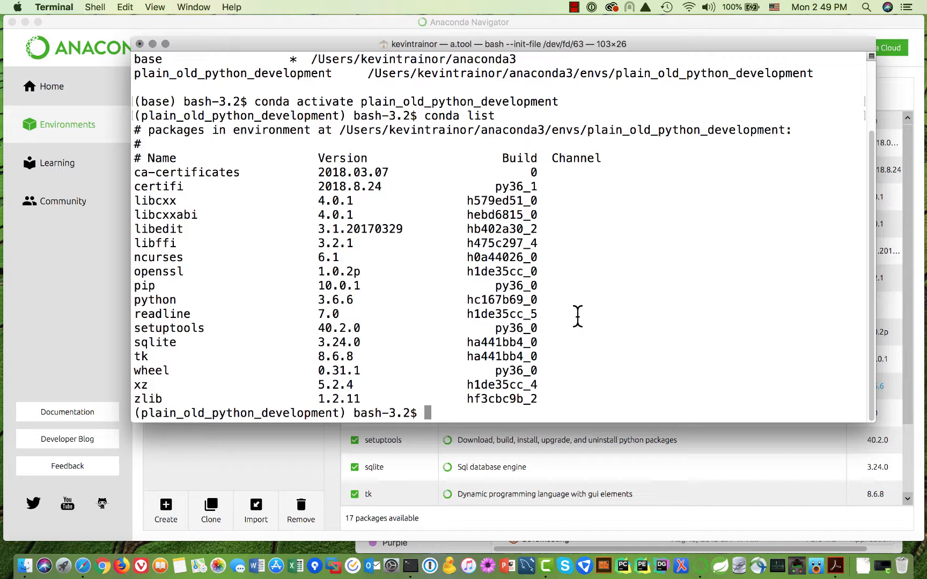
Exit the shell session and close its terminal window.
text(exit)
key(Return)
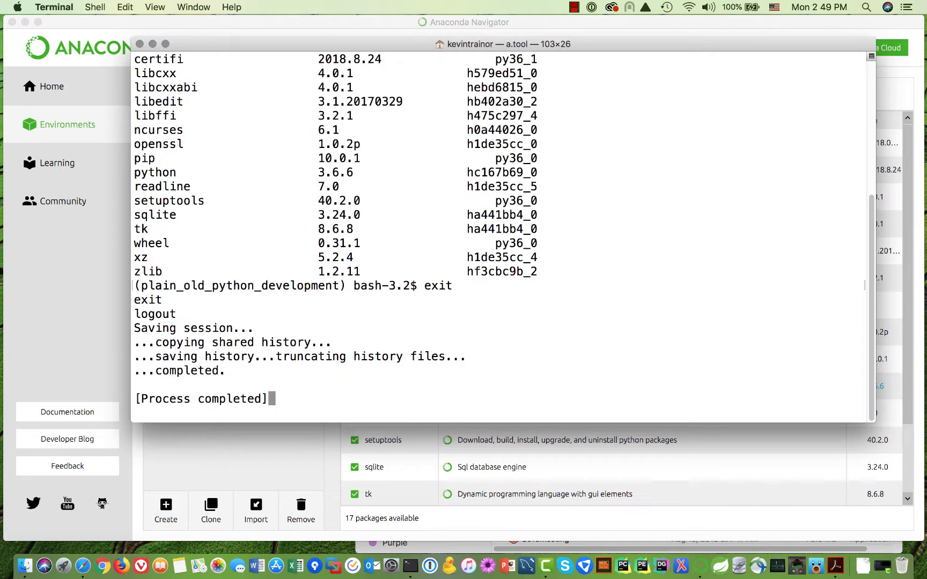
click(139, 43)
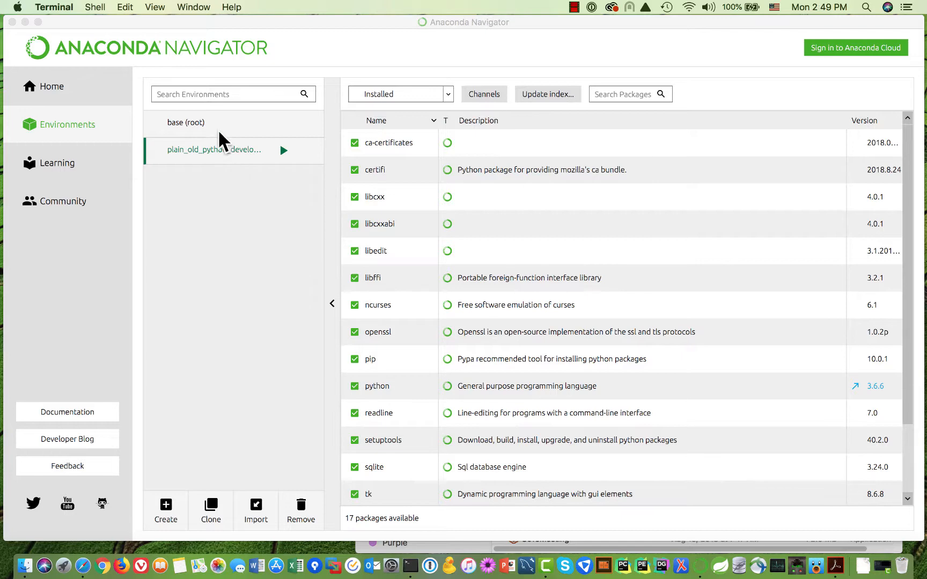
Select the base (root) environment in Anaconda Navigator and open a terminal for it.
click(202, 121)
click(201, 121)
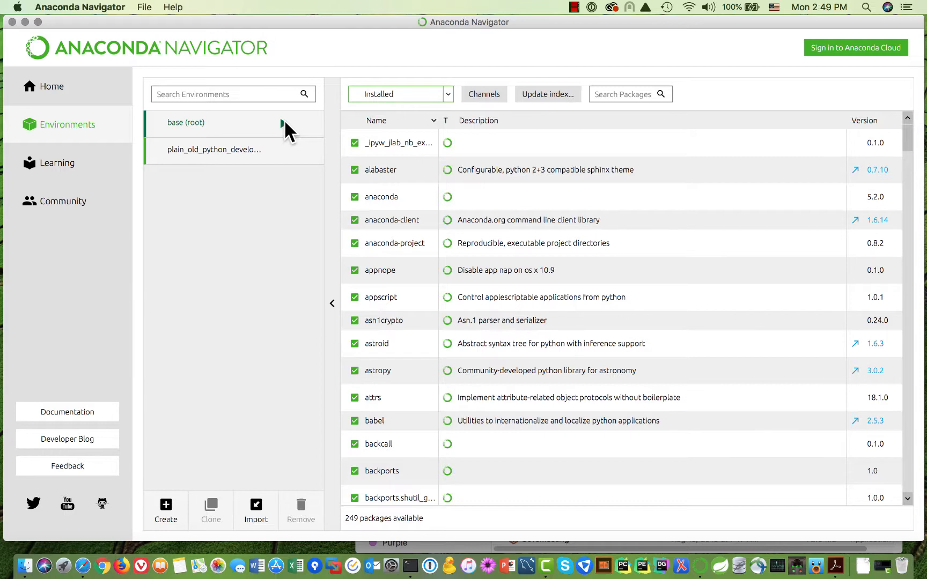
click(283, 123)
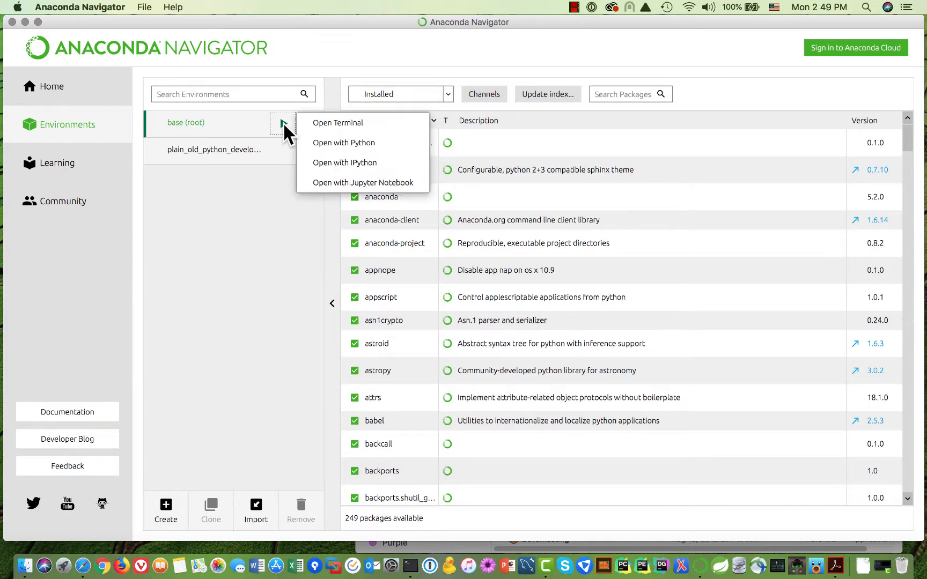
click(317, 122)
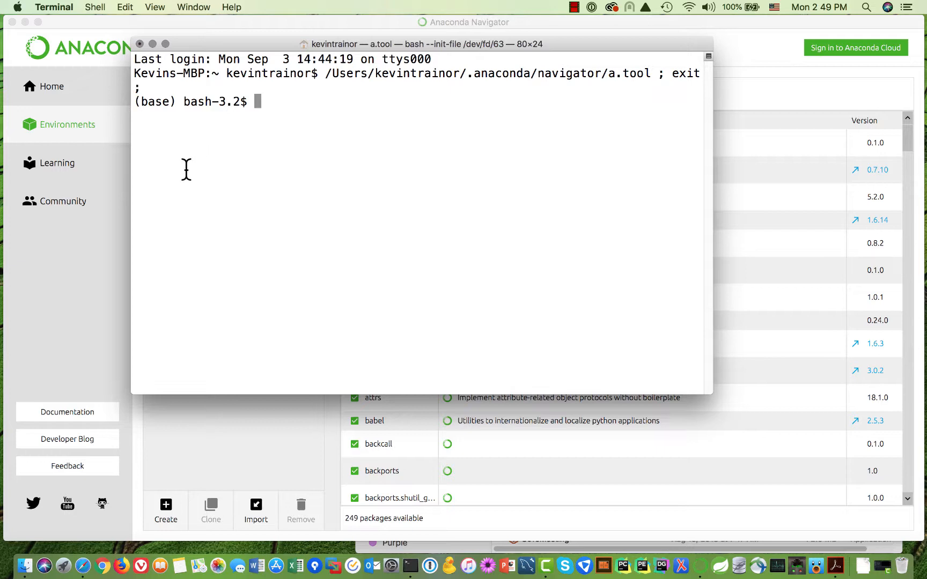
Run conda list in the base environment and examine its packages, including the python version, comparing them with Navigator's package list.
text(conda list)
key(Return)
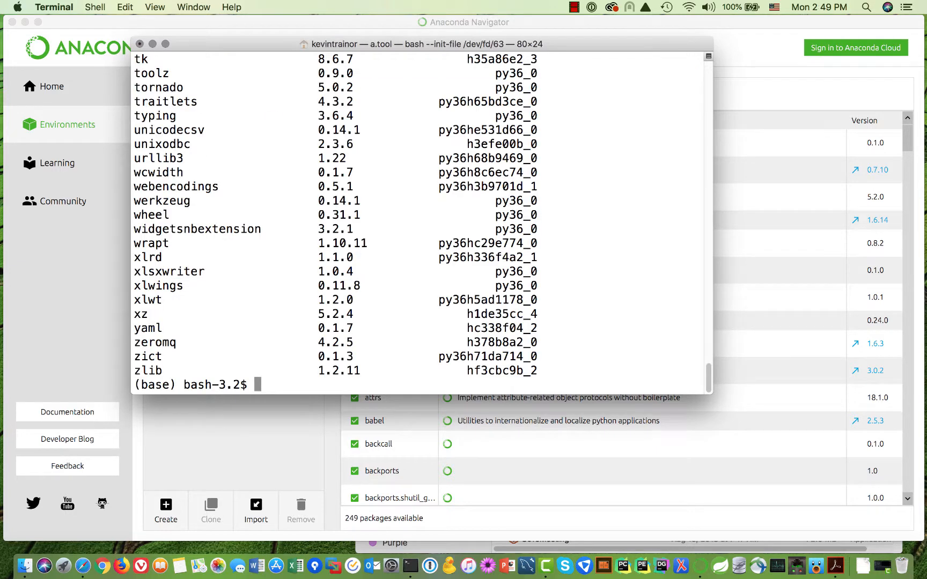
scroll(206, 156, up, 5)
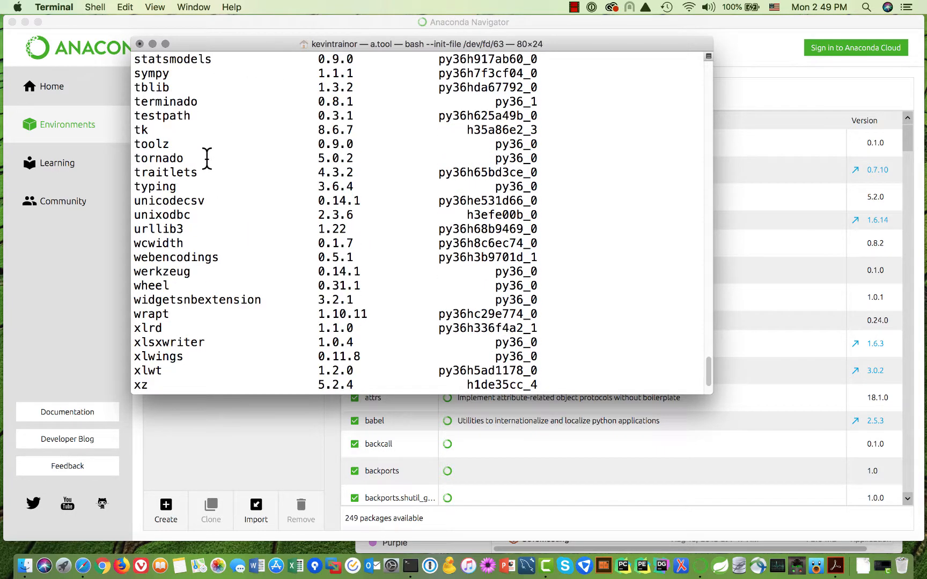
scroll(209, 152, up, 10)
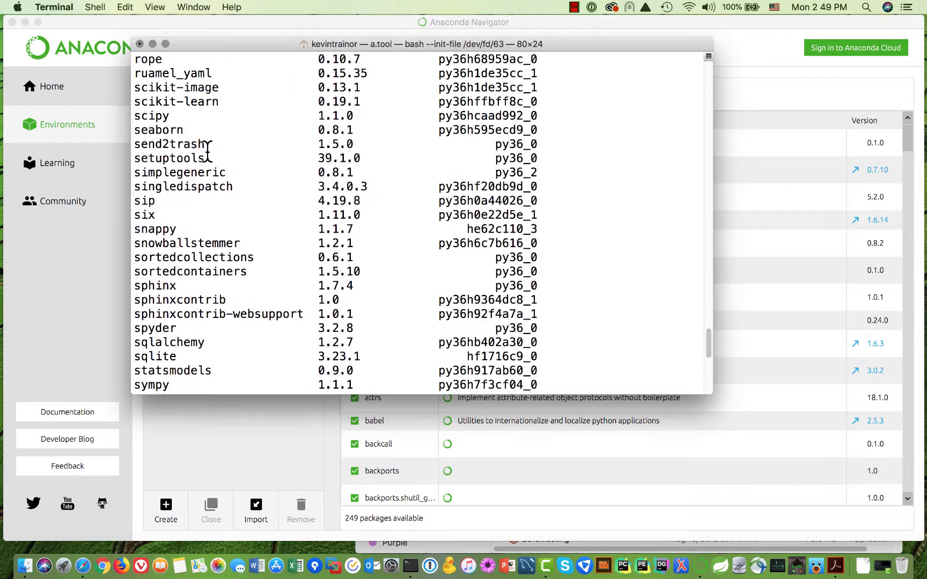
scroll(211, 151, up, 4)
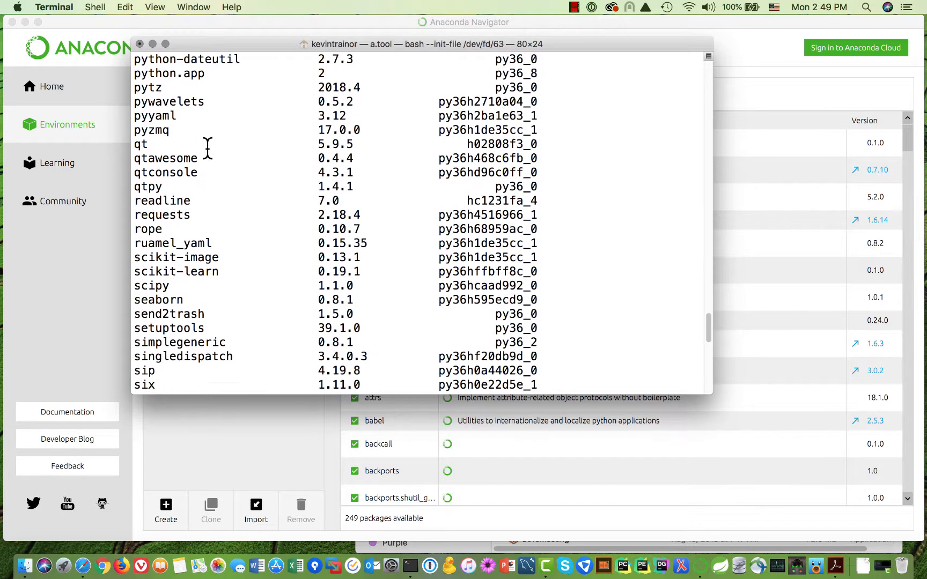
scroll(223, 147, up, 2)
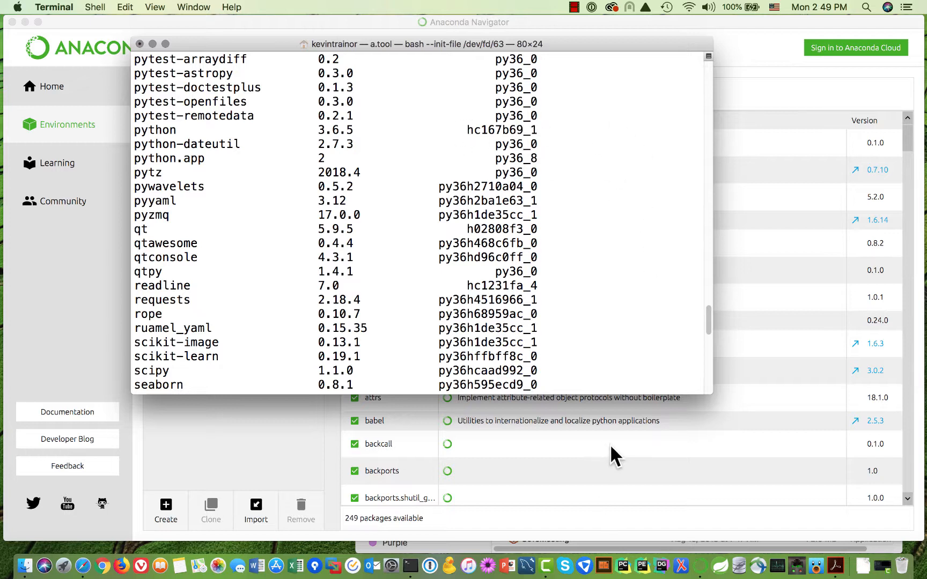
click(733, 373)
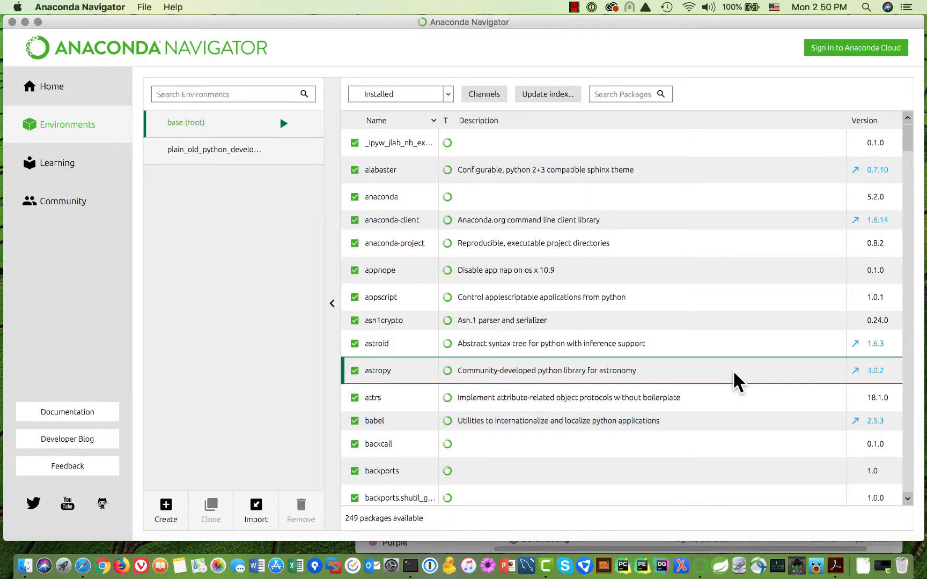
click(411, 567)
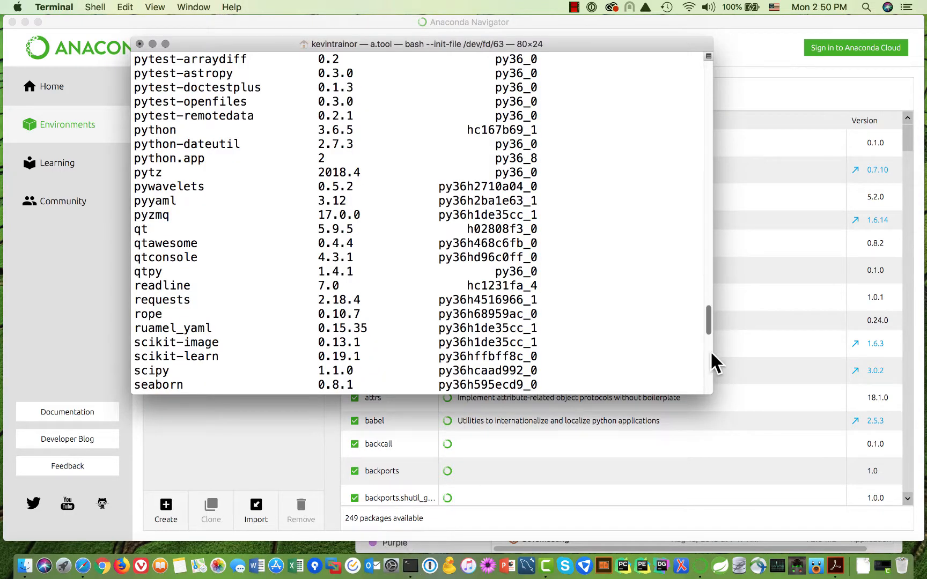
scroll(649, 321, down, 5)
scroll(646, 306, down, 10)
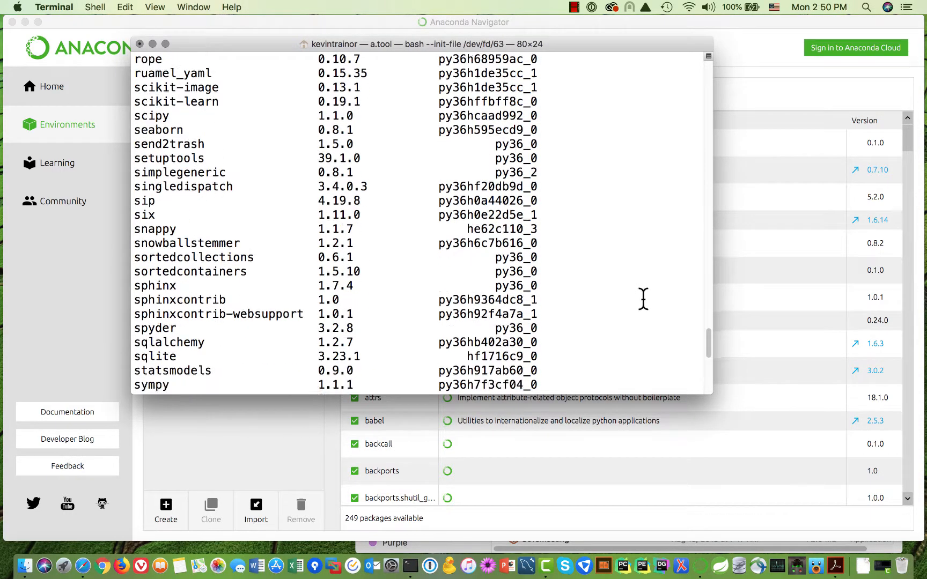
scroll(646, 298, down, 1)
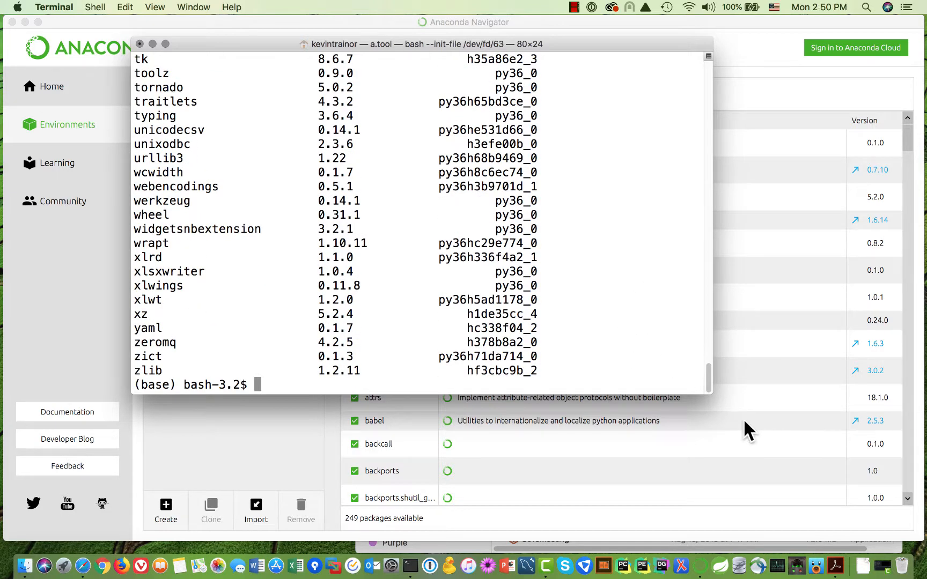
Start Python in the base environment's terminal, run print(25+5), and quit the interpreter with quit().
text(python)
key(Return)
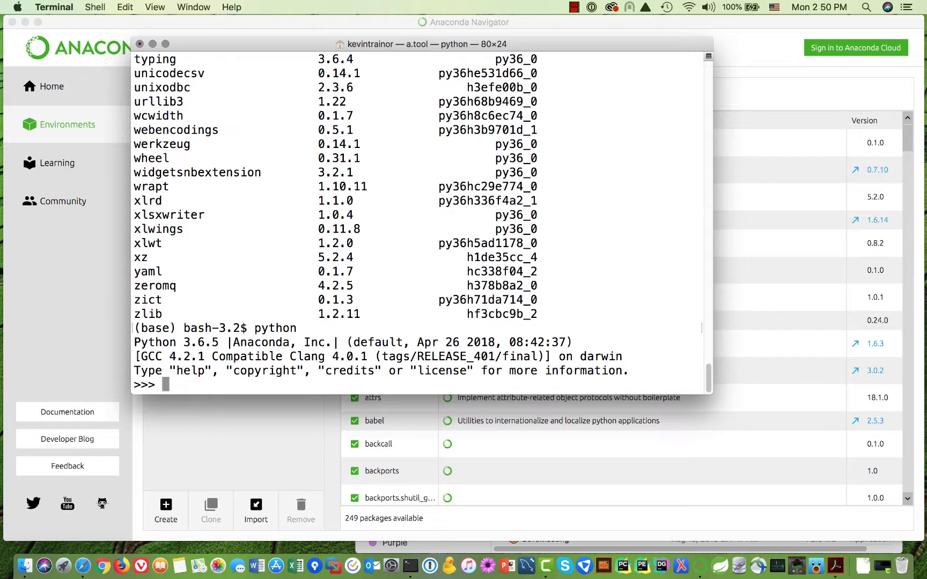
text(print(25+)
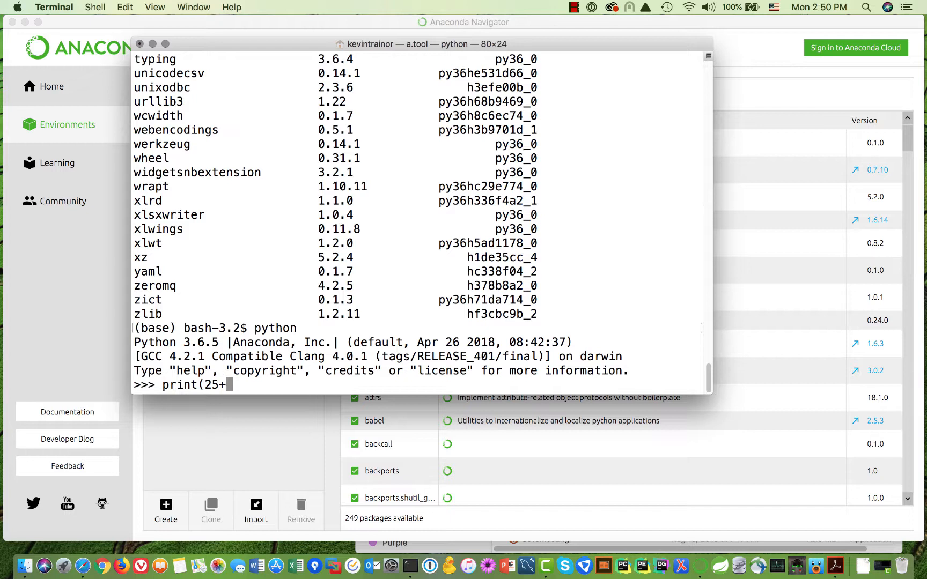
text(5))
key(Return)
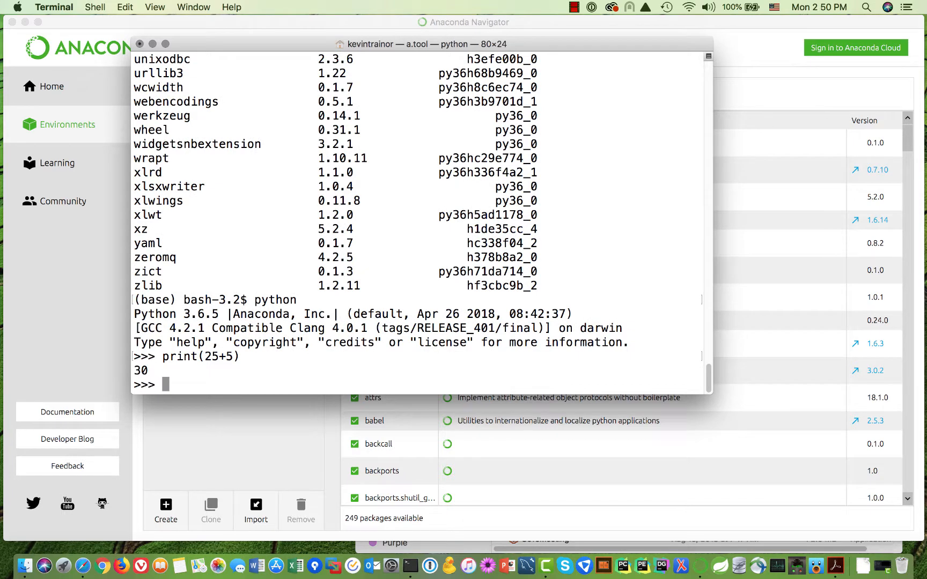
text(quit())
key(Return)
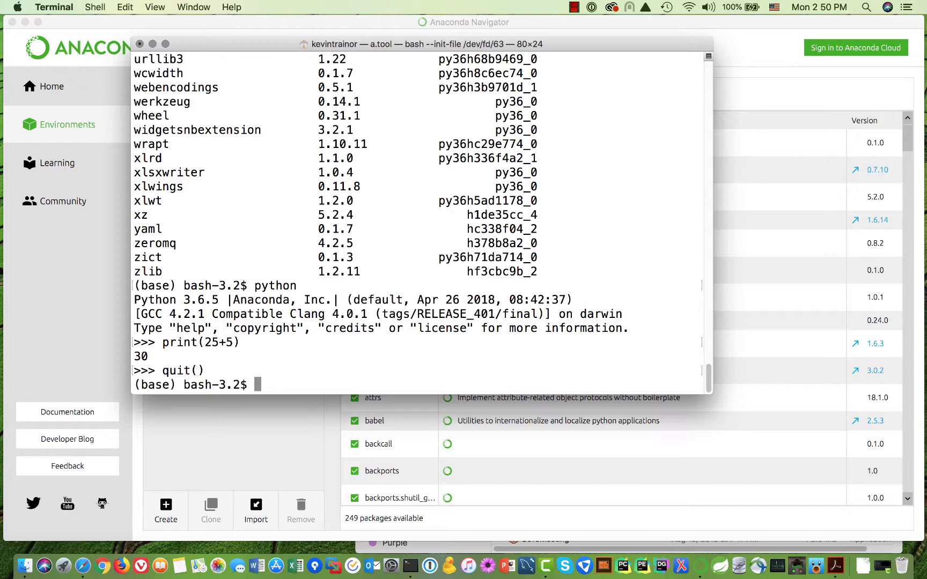
Exit and close the base environment's terminal, and select the plain_old_python_development environment in Anaconda Navigator.
text(exit)
key(Return)
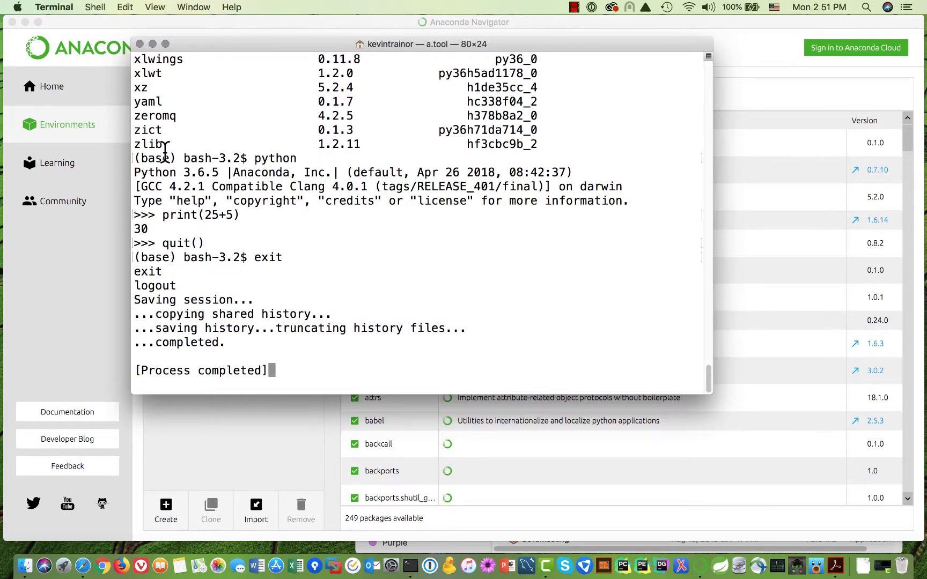
click(141, 44)
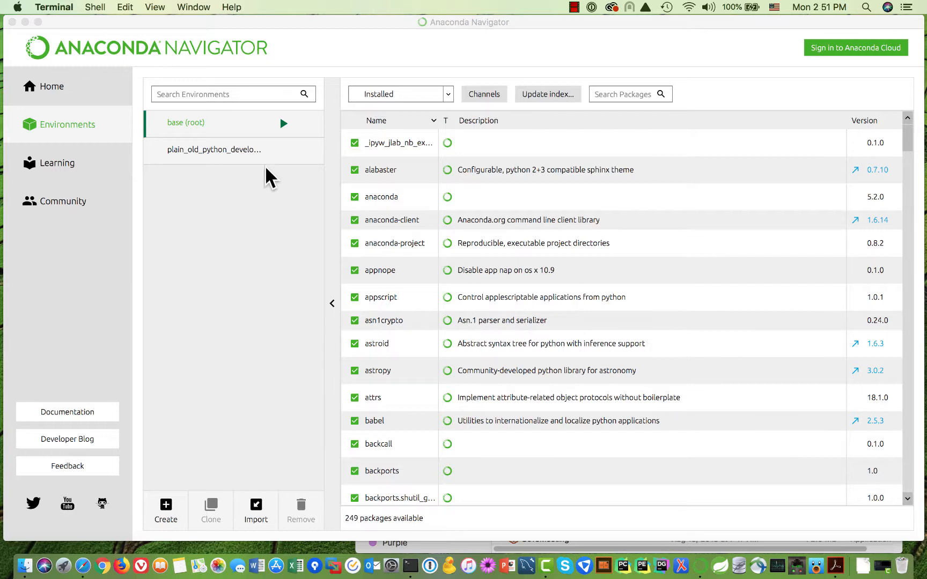
click(215, 150)
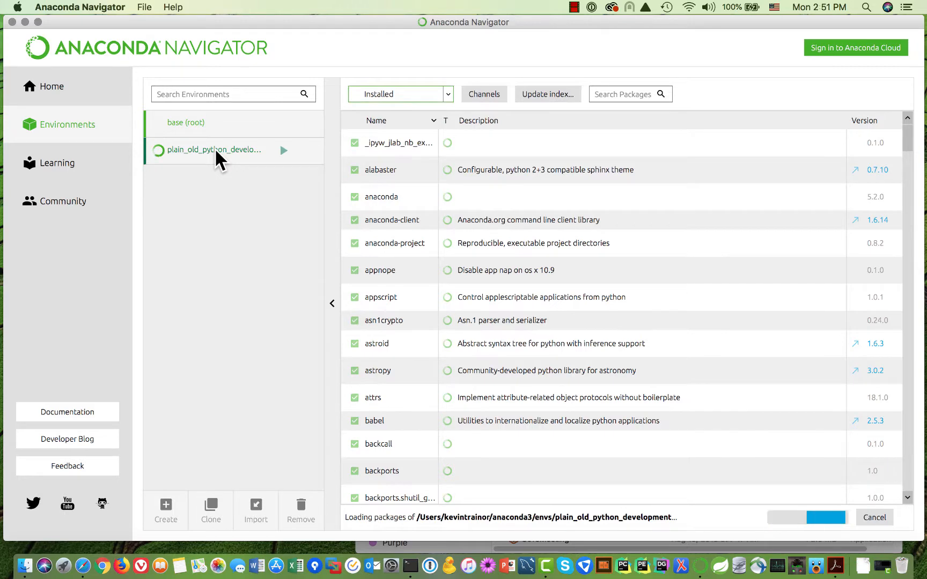
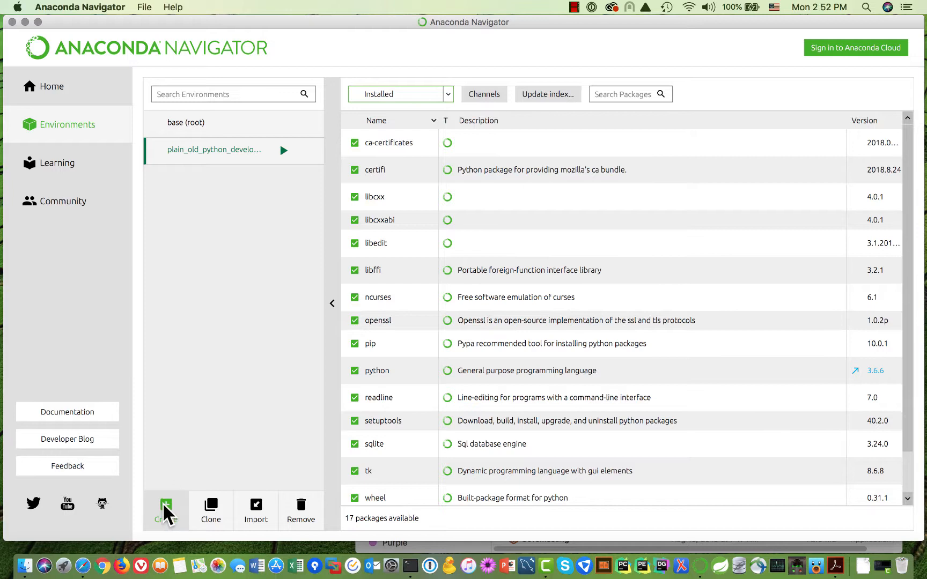
Create a new environment named django_2_development with Python 3.6 in Anaconda Navigator.
click(164, 504)
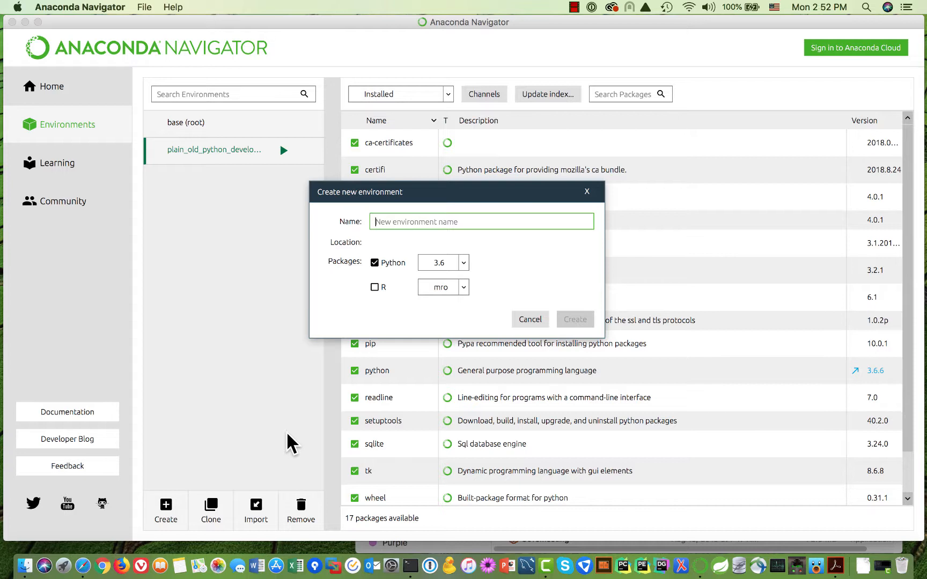
text(dj)
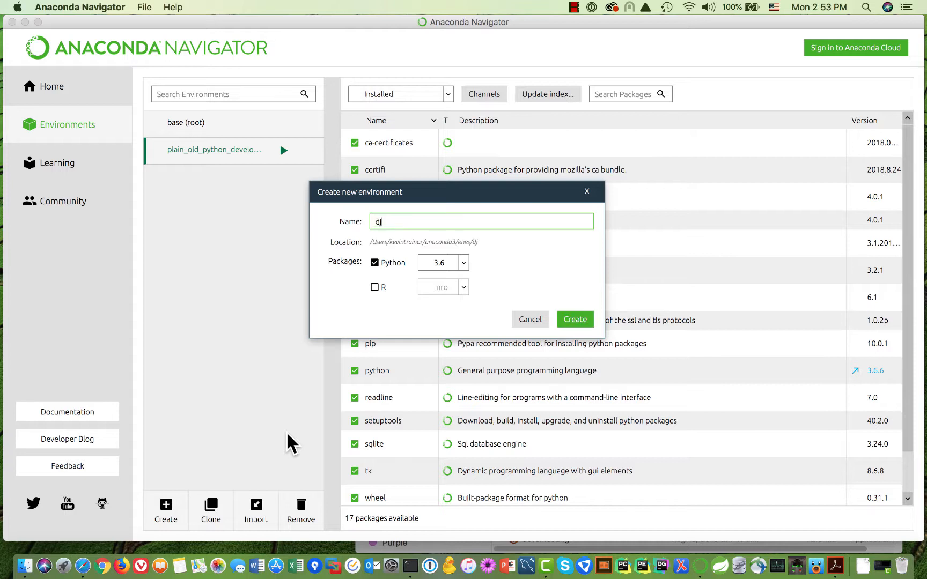
text(ango_2_development)
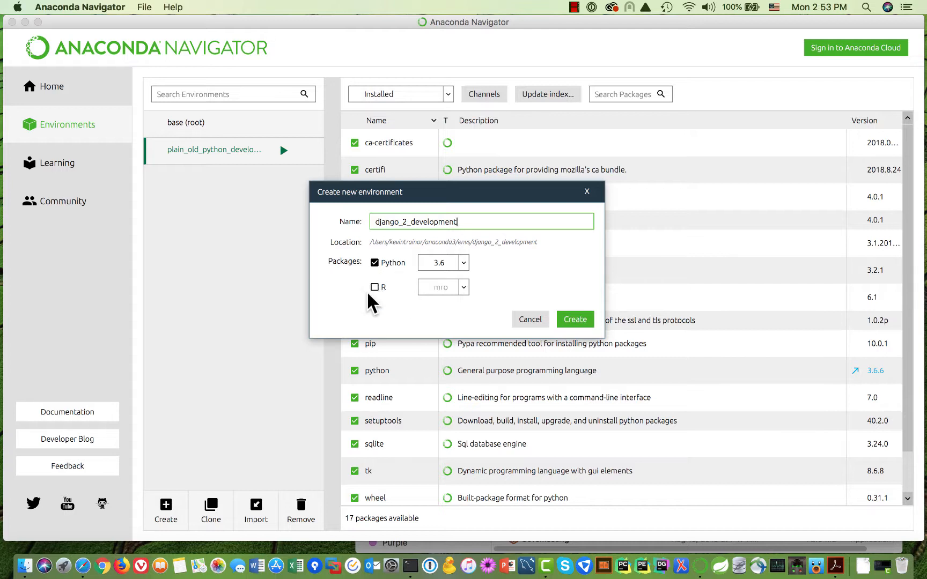
click(575, 319)
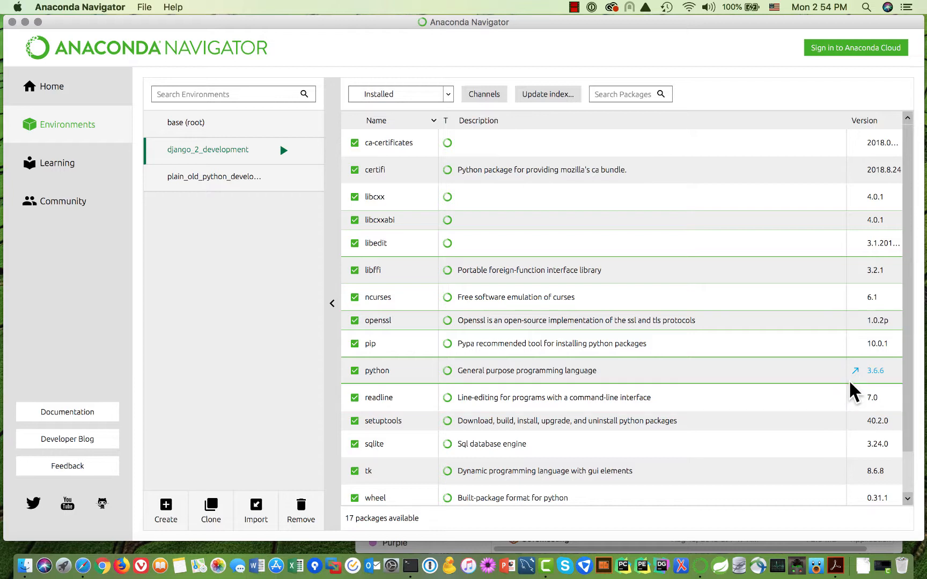
mouse_move(854, 378)
mouse_move(886, 368)
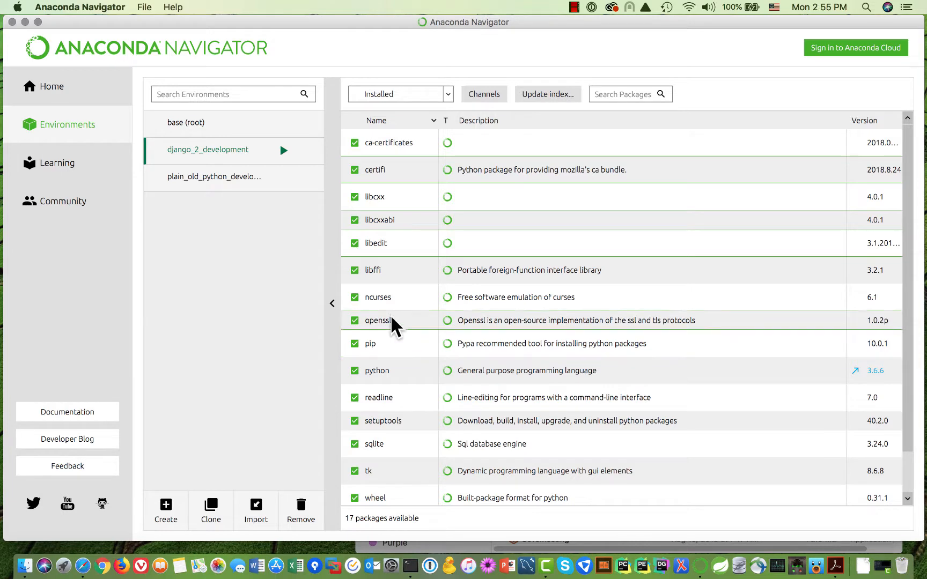
Filter the django_2_development package list to Not installed, find django 2.1, and install it with its pytz dependency.
click(448, 92)
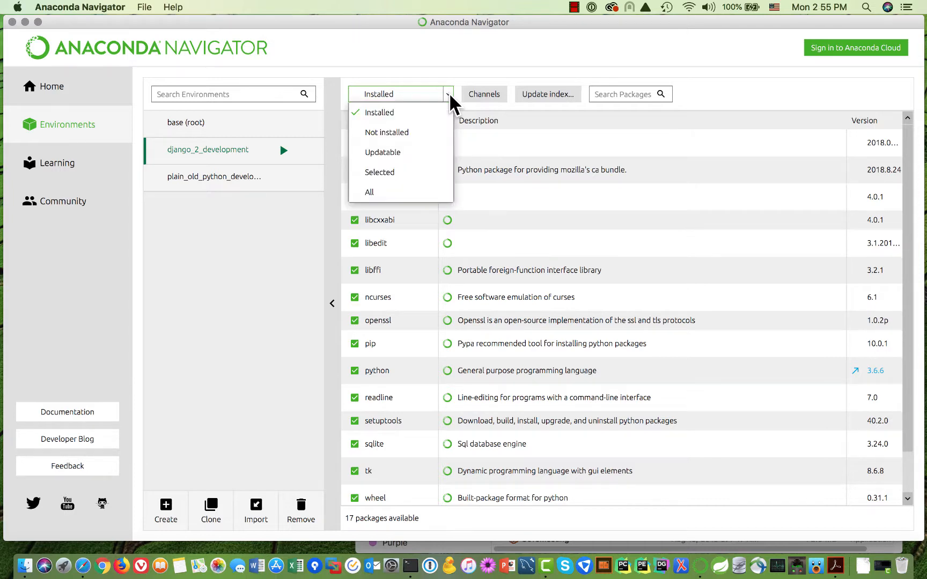
click(405, 134)
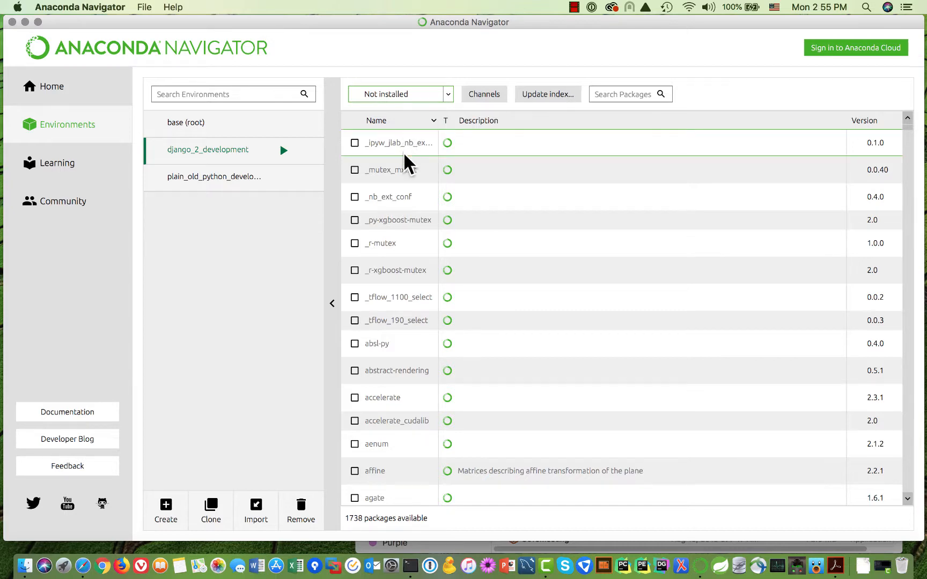
scroll(439, 217, down, 10)
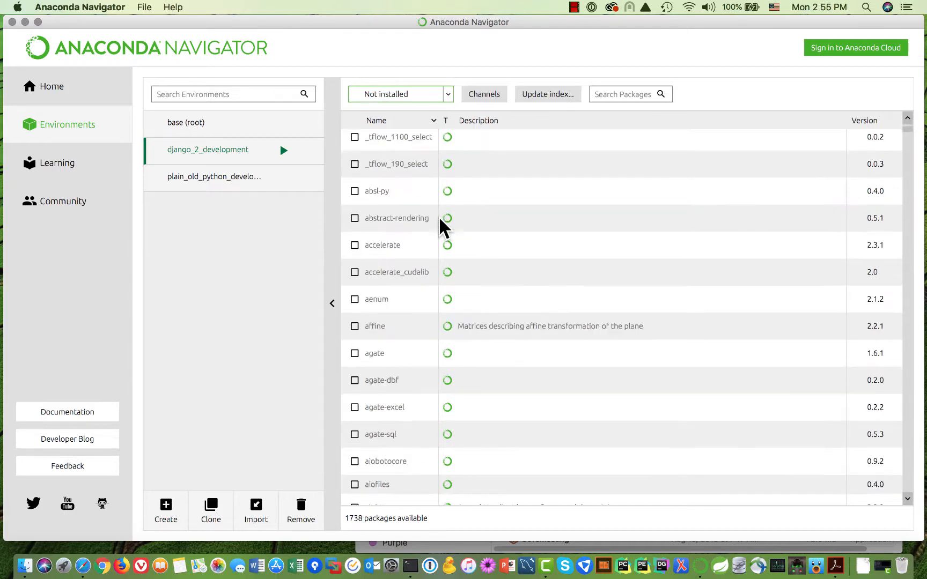
scroll(438, 228, down, 12)
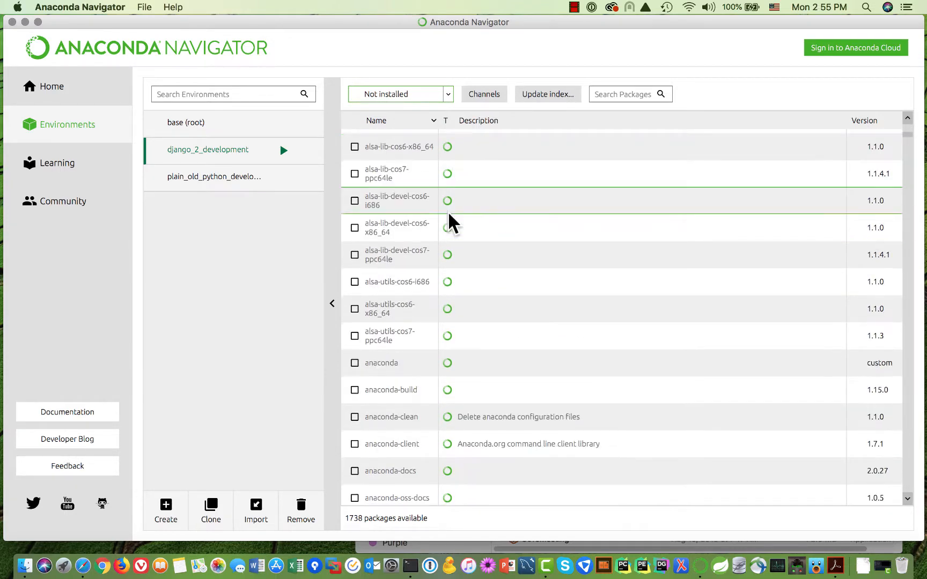
scroll(438, 362, down, 12)
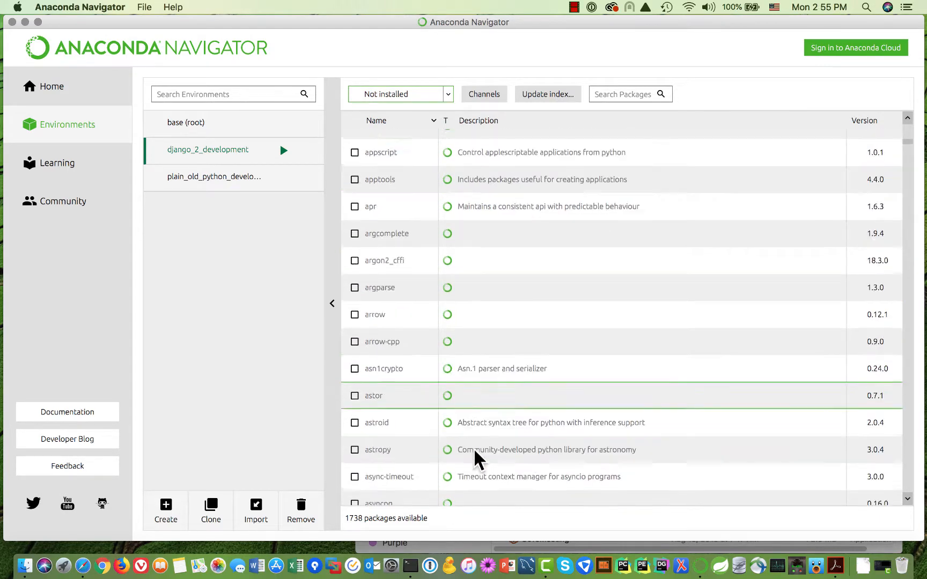
scroll(475, 432, down, 12)
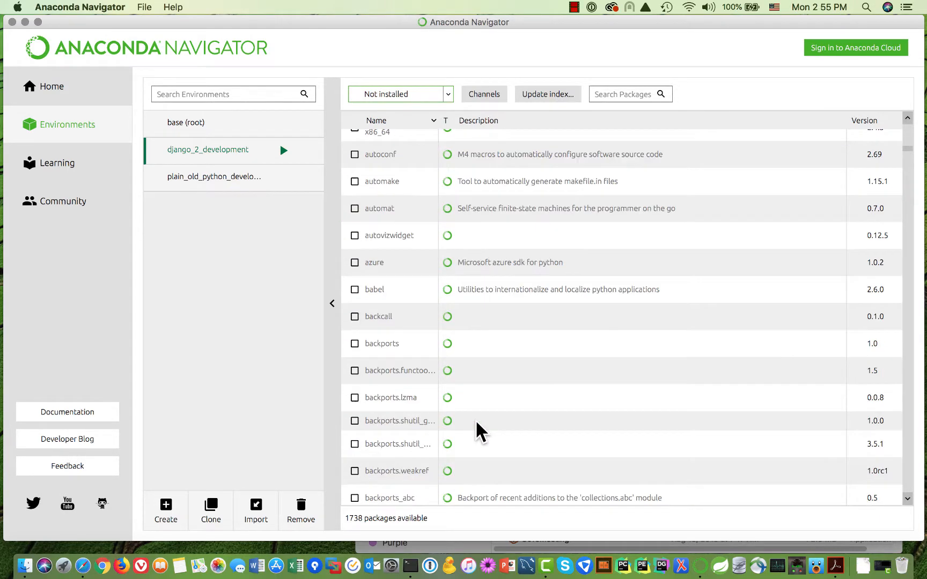
scroll(450, 412, down, 12)
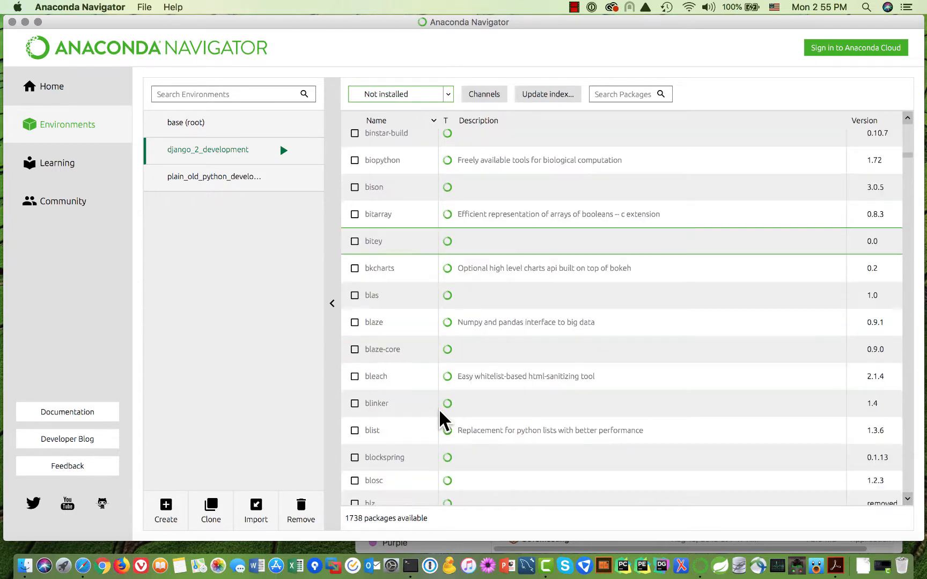
scroll(432, 416, down, 12)
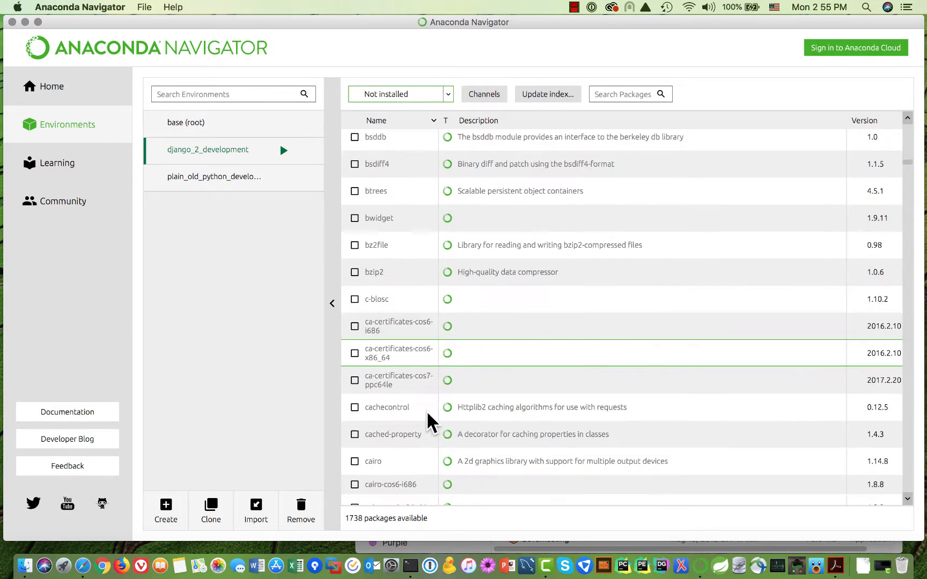
scroll(425, 403, down, 10)
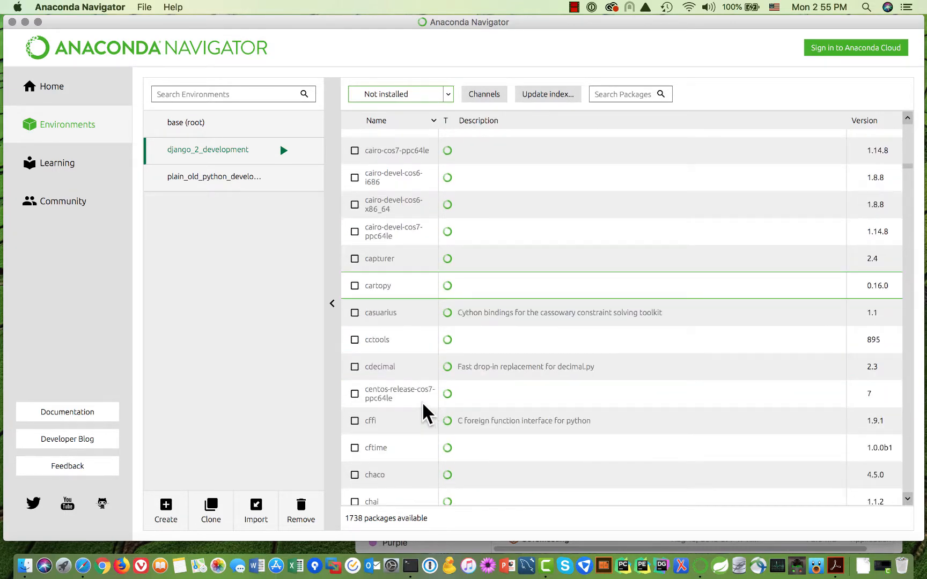
scroll(419, 394, down, 10)
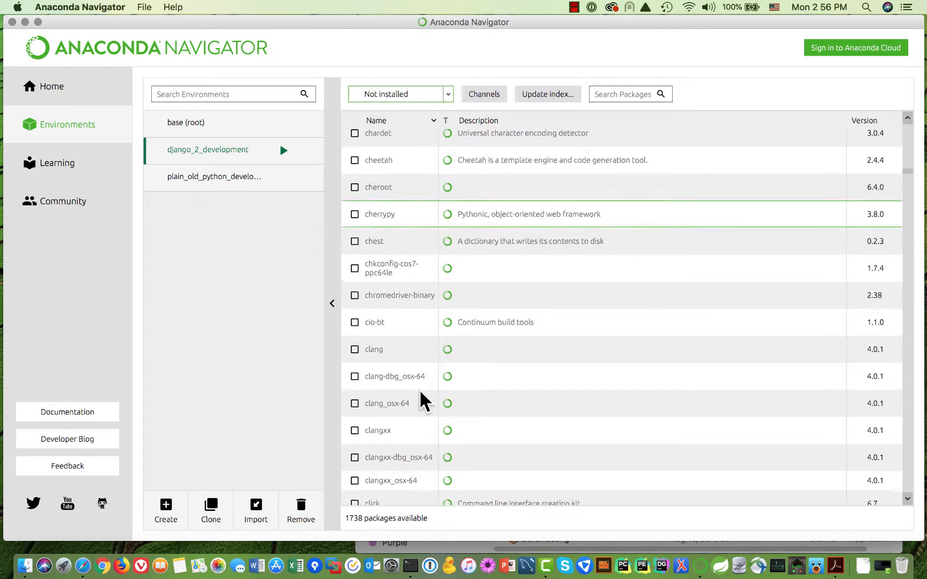
scroll(418, 420, down, 10)
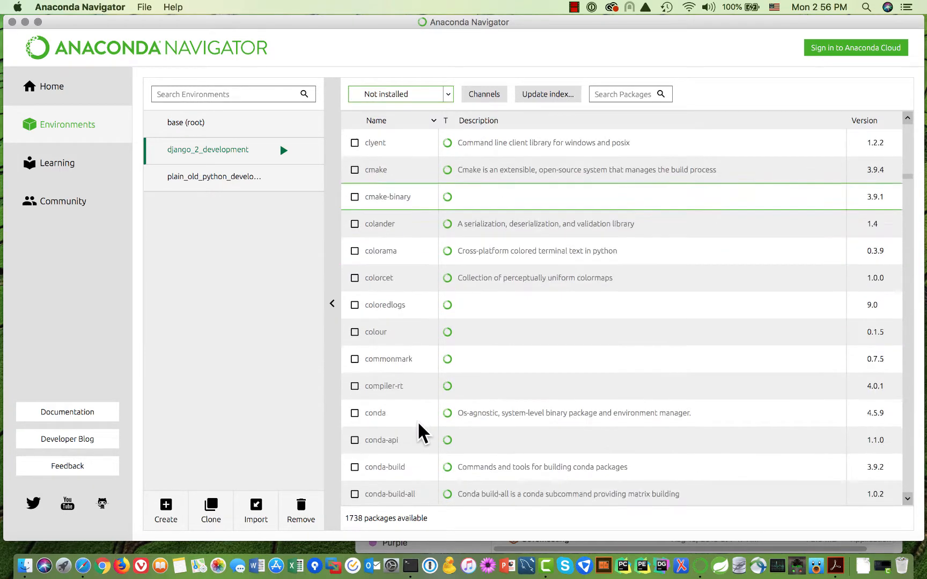
scroll(430, 425, down, 10)
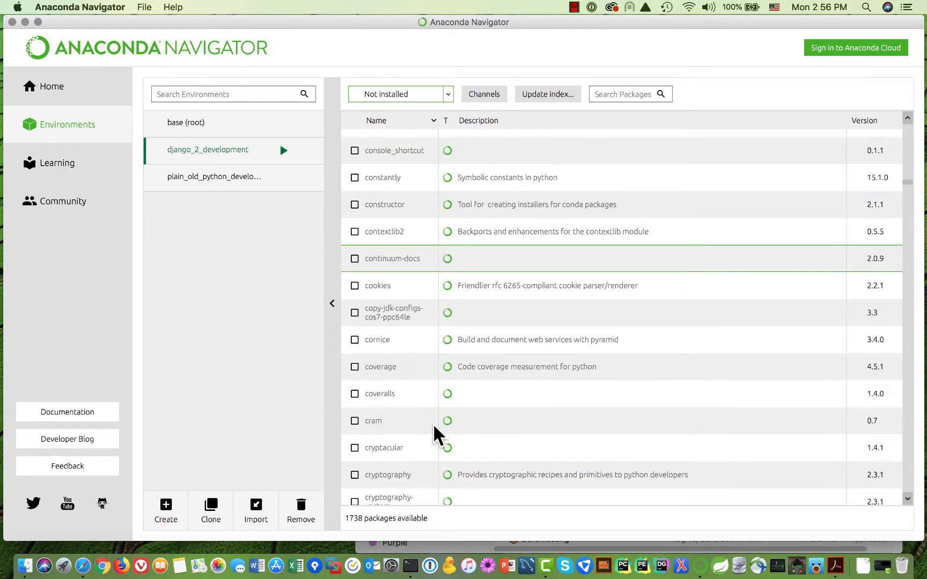
scroll(417, 430, down, 10)
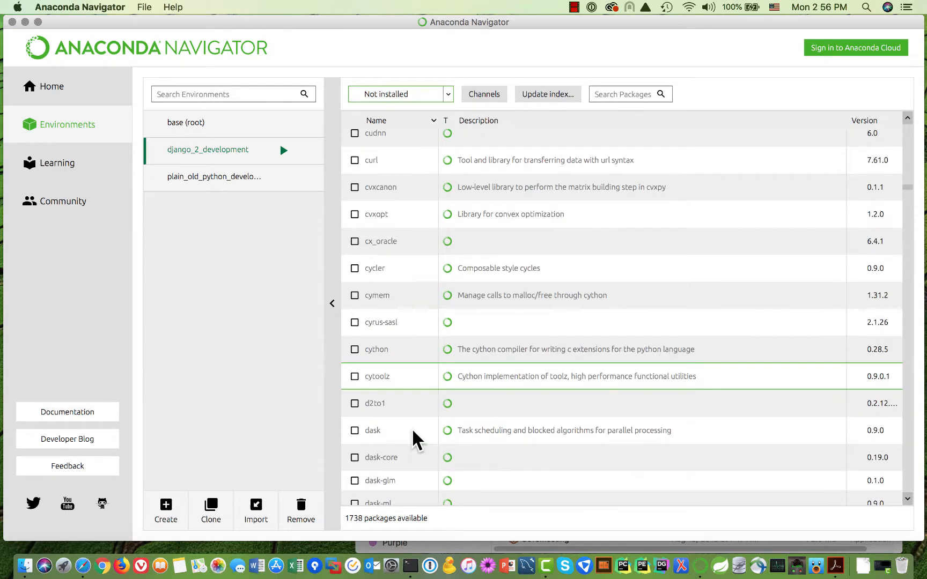
scroll(410, 430, down, 10)
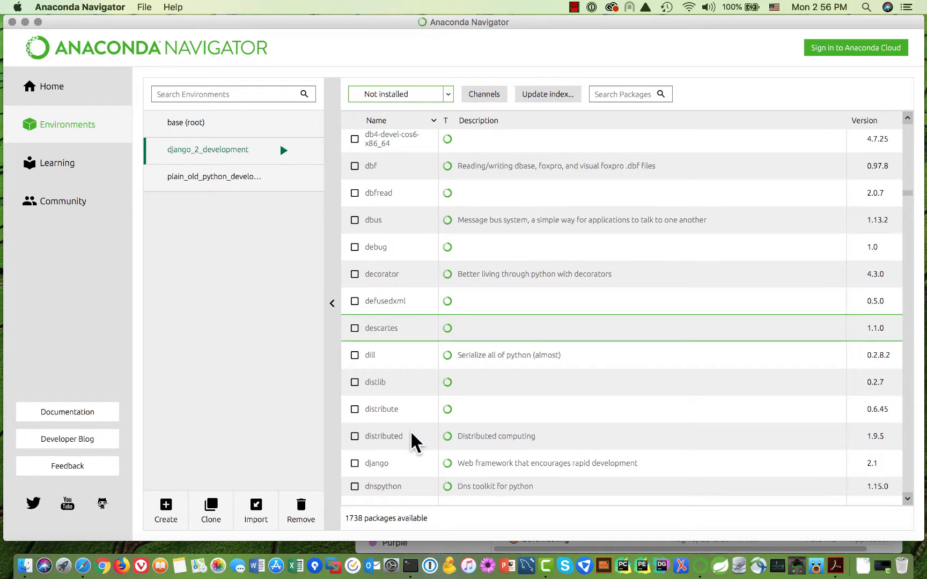
scroll(410, 431, down, 3)
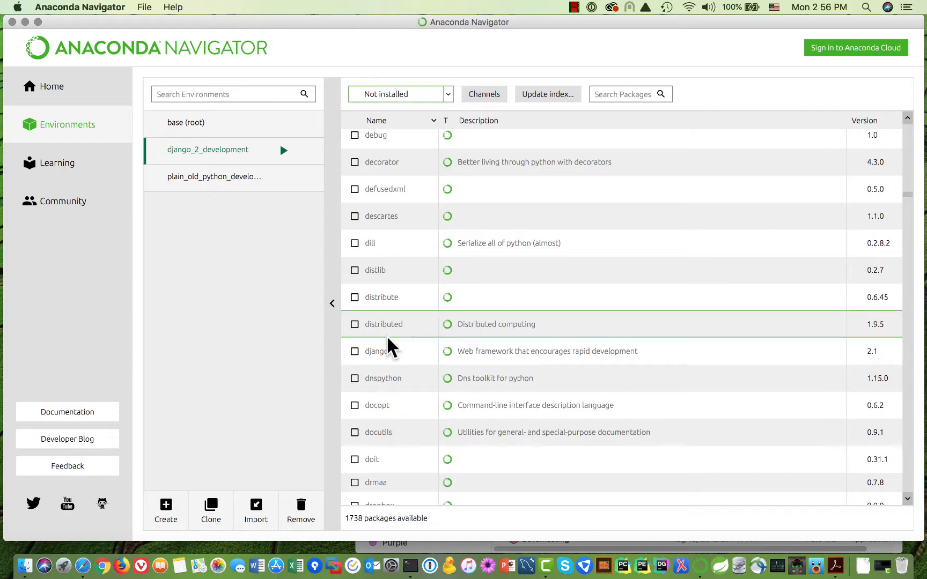
click(354, 351)
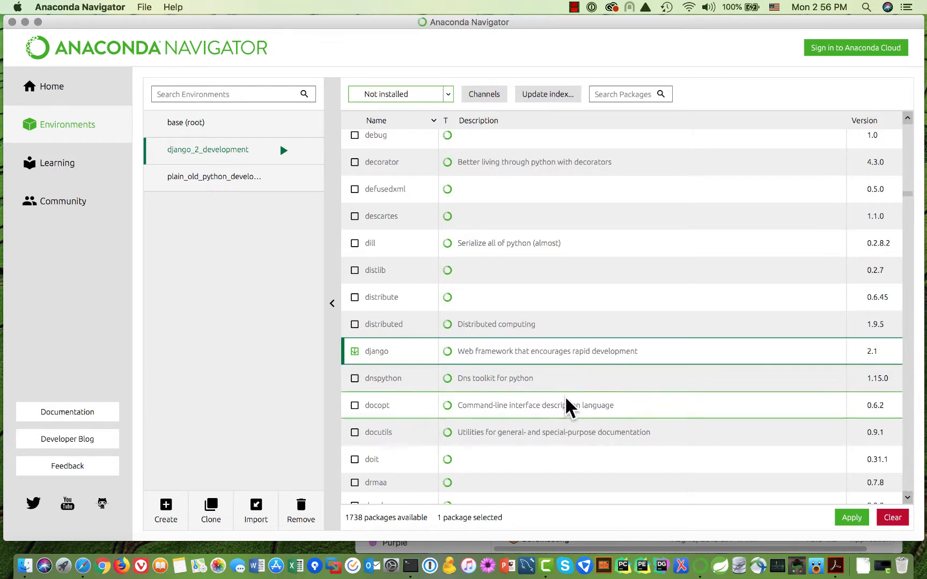
click(855, 518)
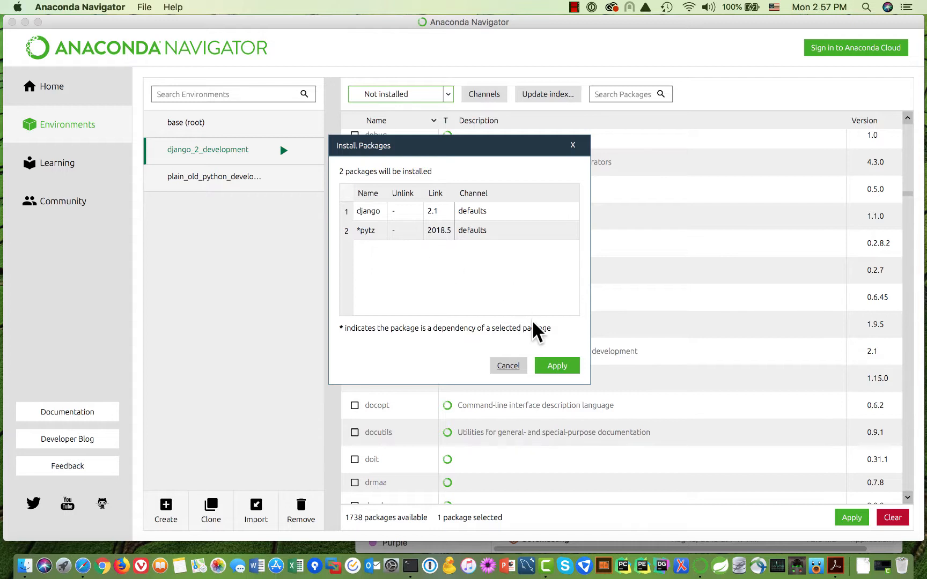
click(557, 365)
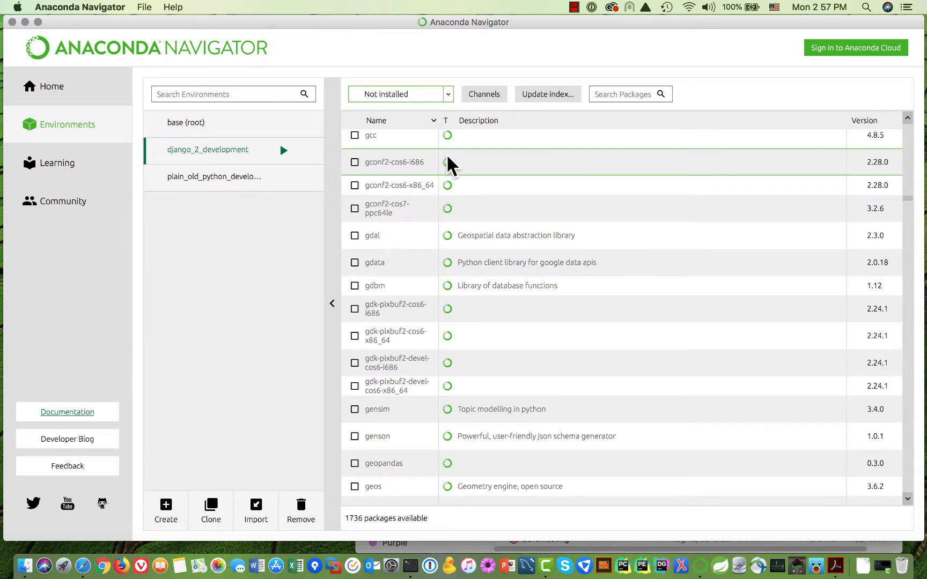
Show the installed packages of django_2_development and examine the list for django and pytz.
scroll(443, 168, up, 15)
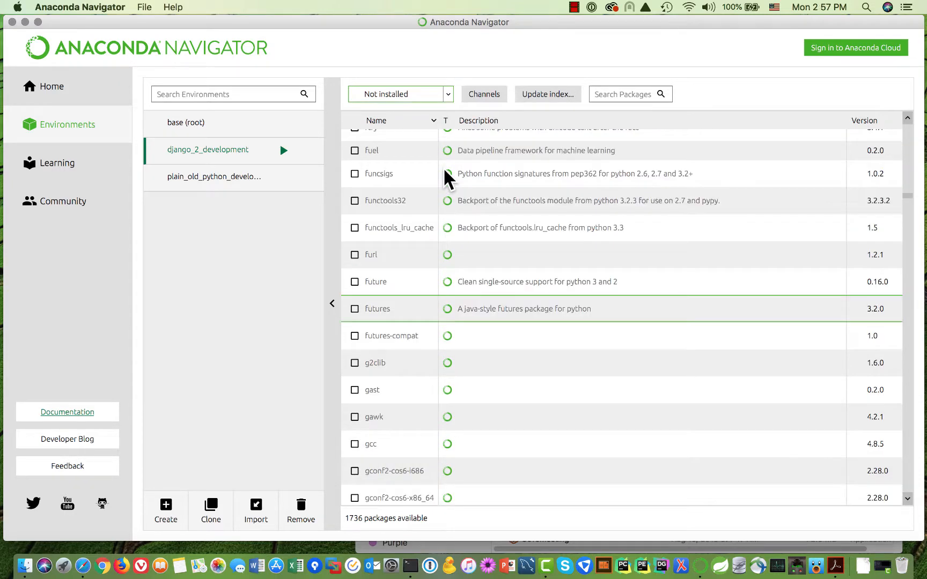
scroll(448, 163, up, 5)
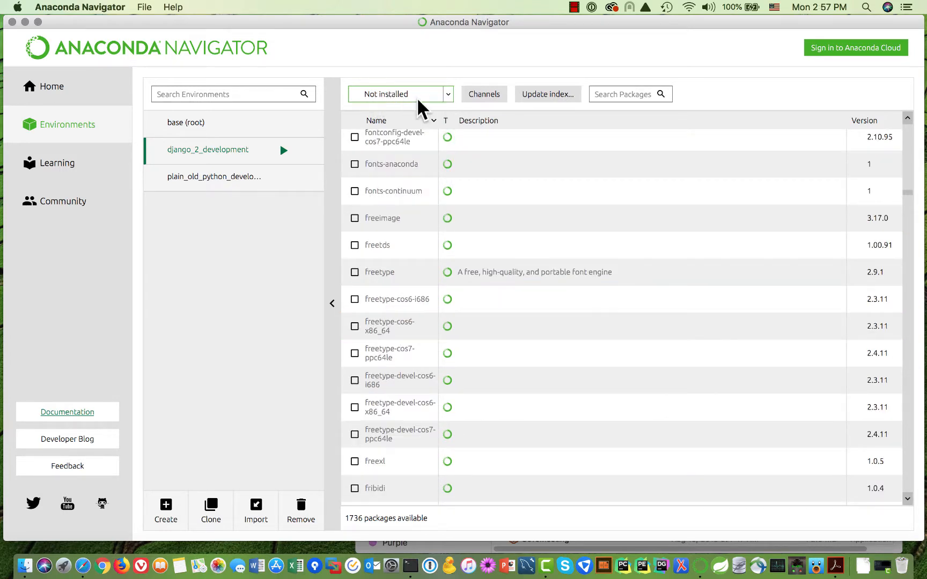
click(447, 91)
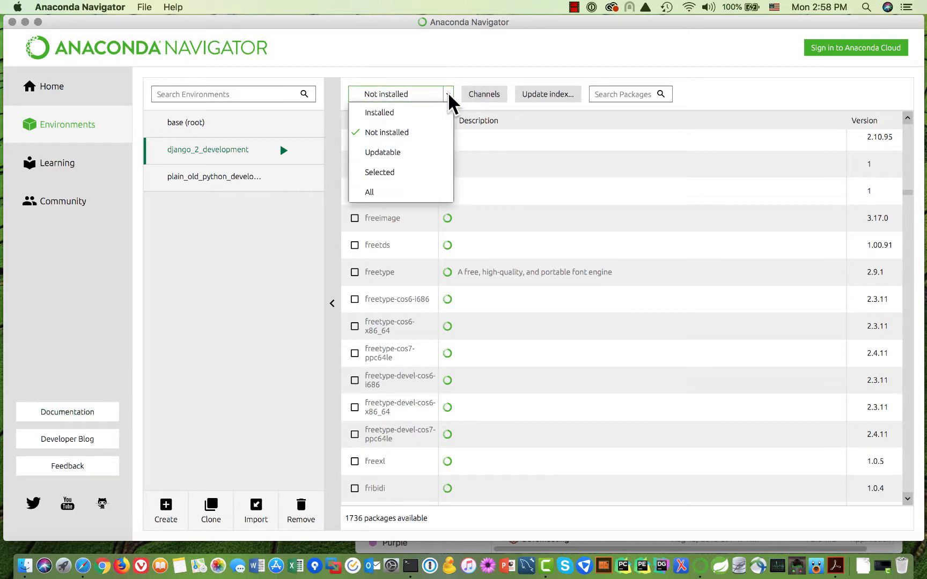
click(416, 112)
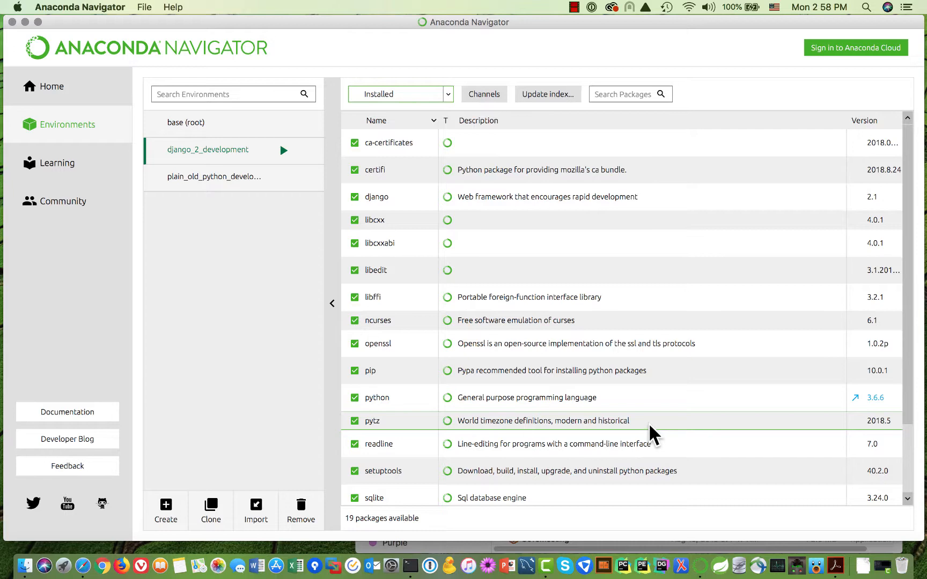
scroll(656, 418, down, 3)
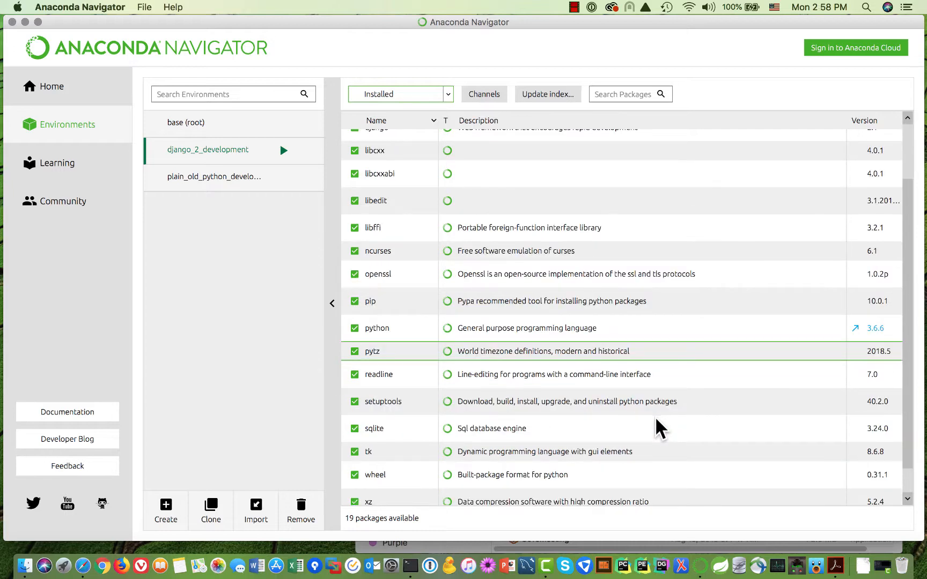
scroll(653, 421, up, 3)
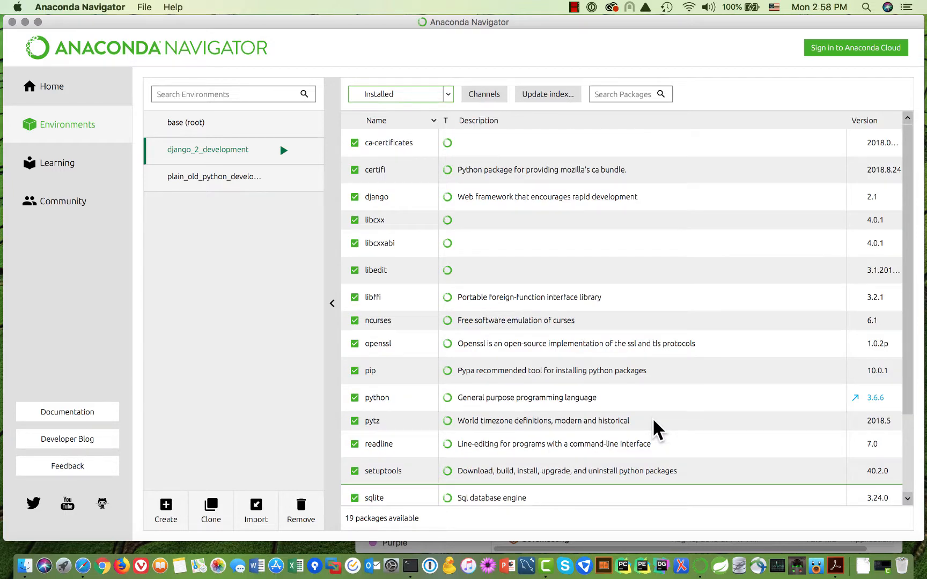
scroll(652, 417, down, 3)
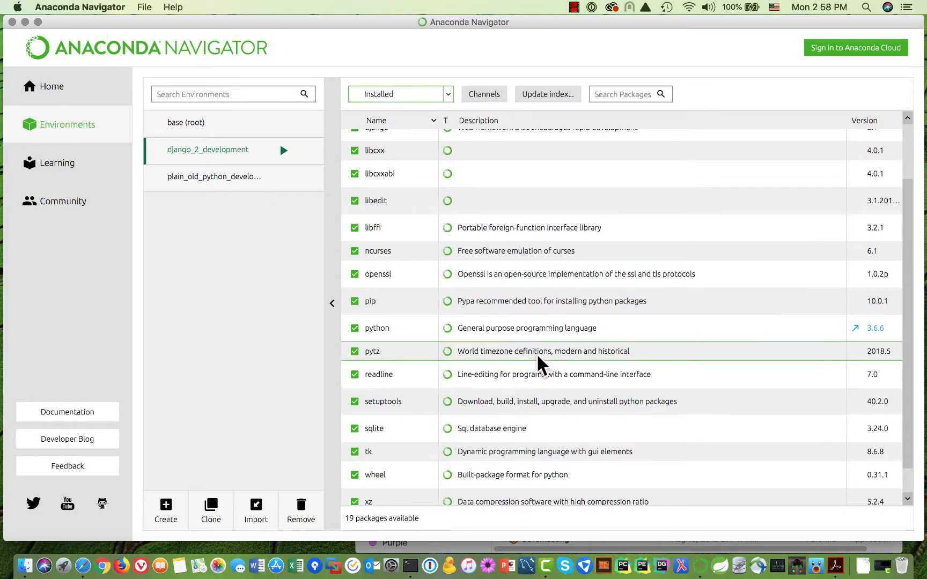
scroll(546, 341, up, 3)
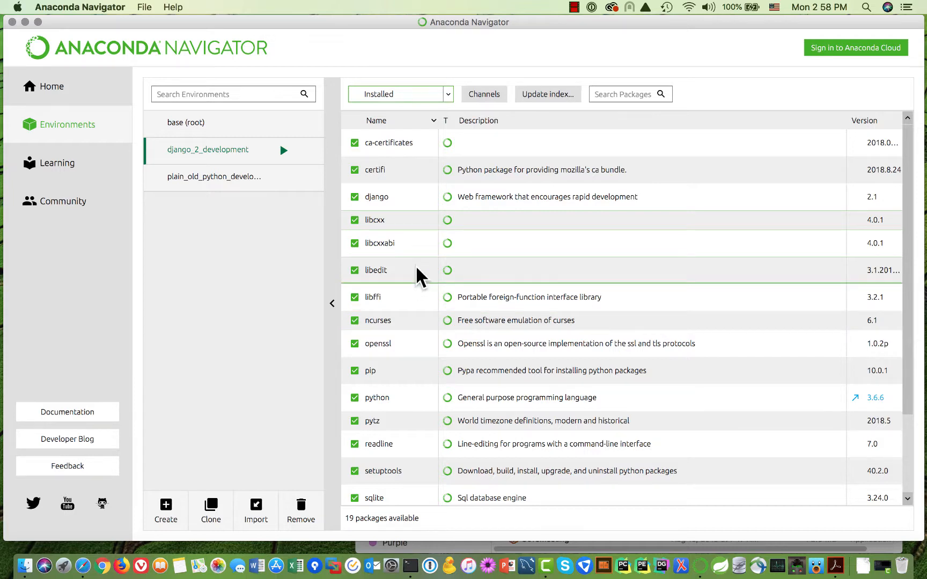
Open a terminal for the django_2_development environment and run conda list in it.
click(283, 151)
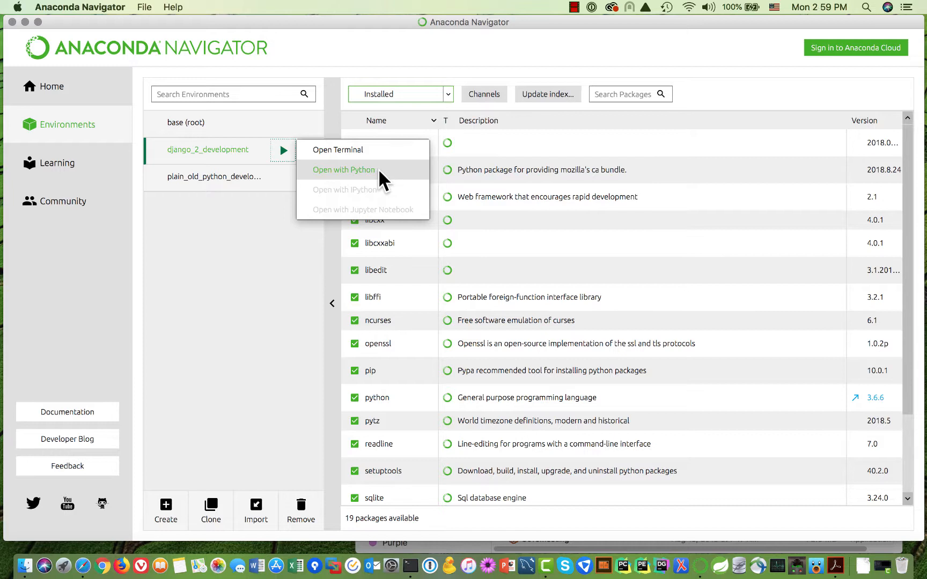
click(358, 150)
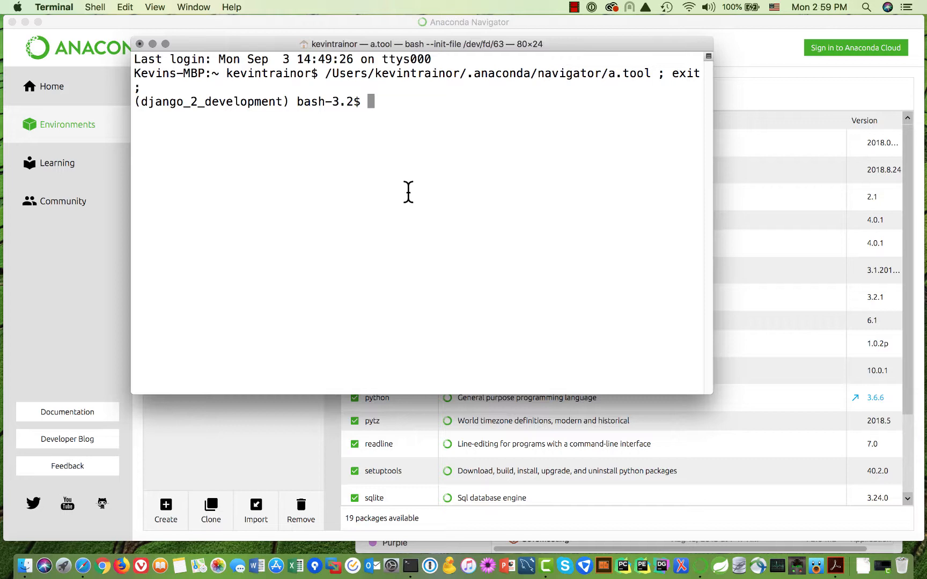
text(l)
key(BackSpace)
text(conda list)
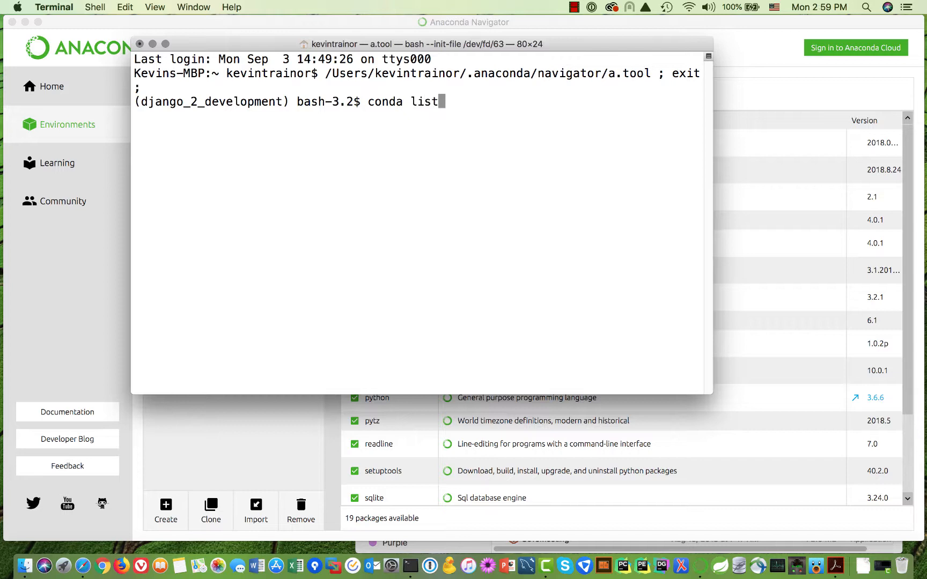
key(Return)
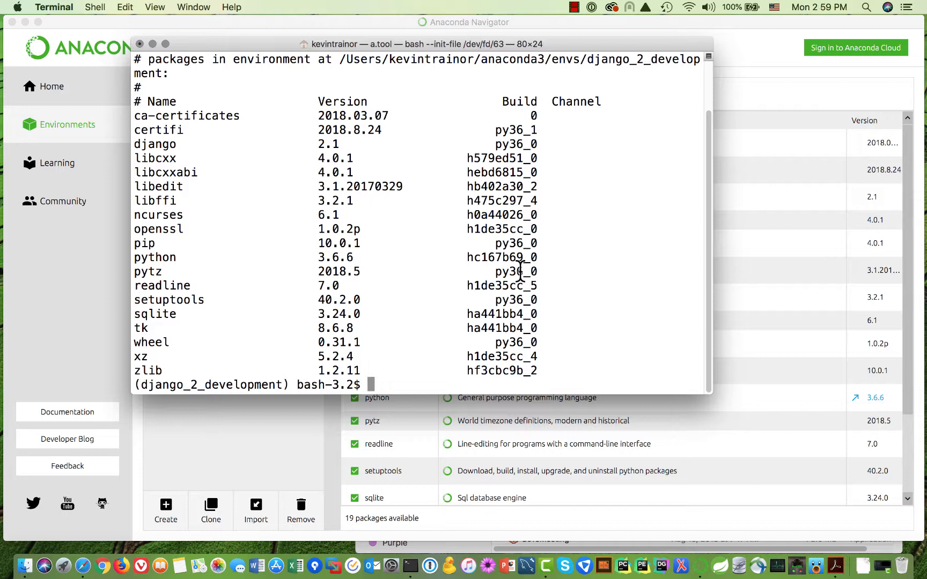
End the django_2_development terminal session with exit and close its window.
text(exit)
key(Return)
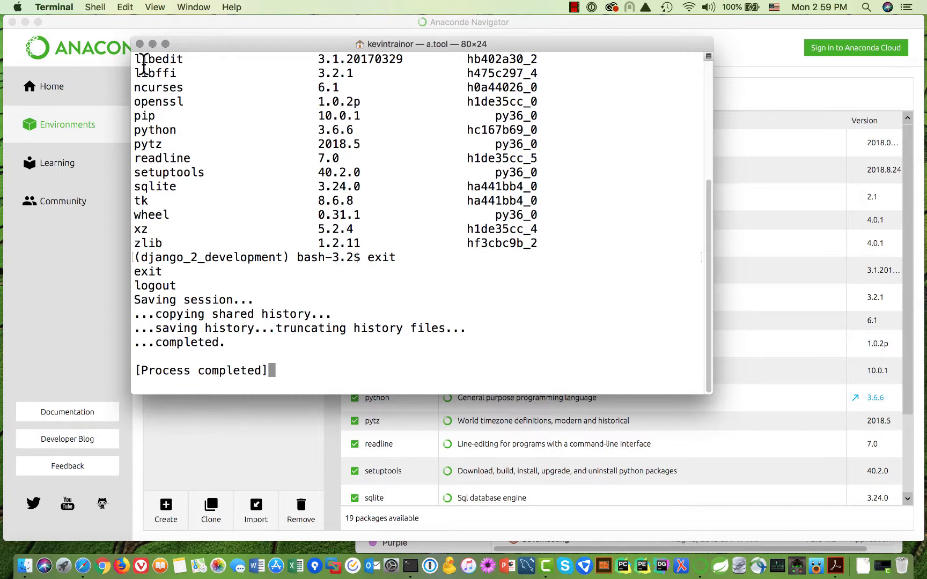
click(140, 44)
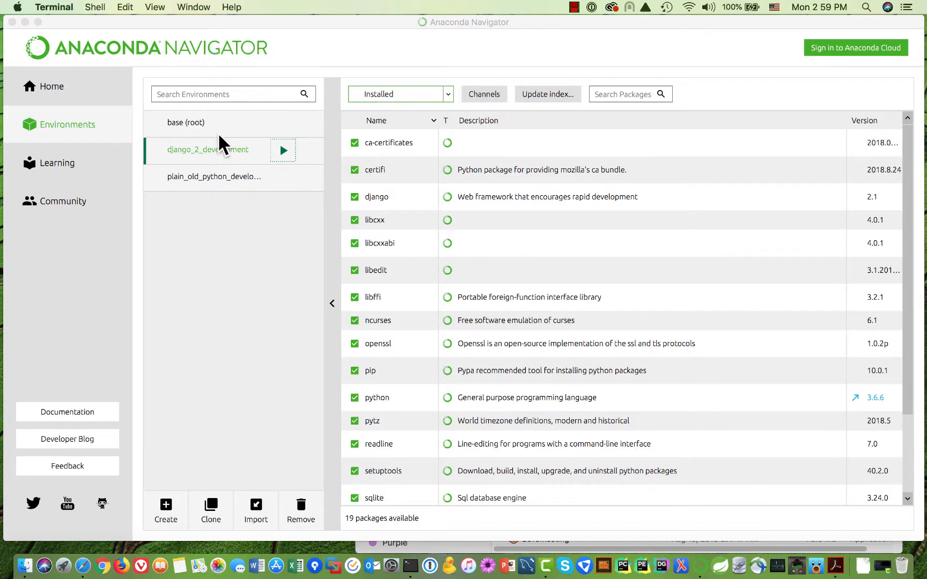
Switch to the base (root) environment in Anaconda Navigator and examine its launch options without opening any of them.
click(178, 123)
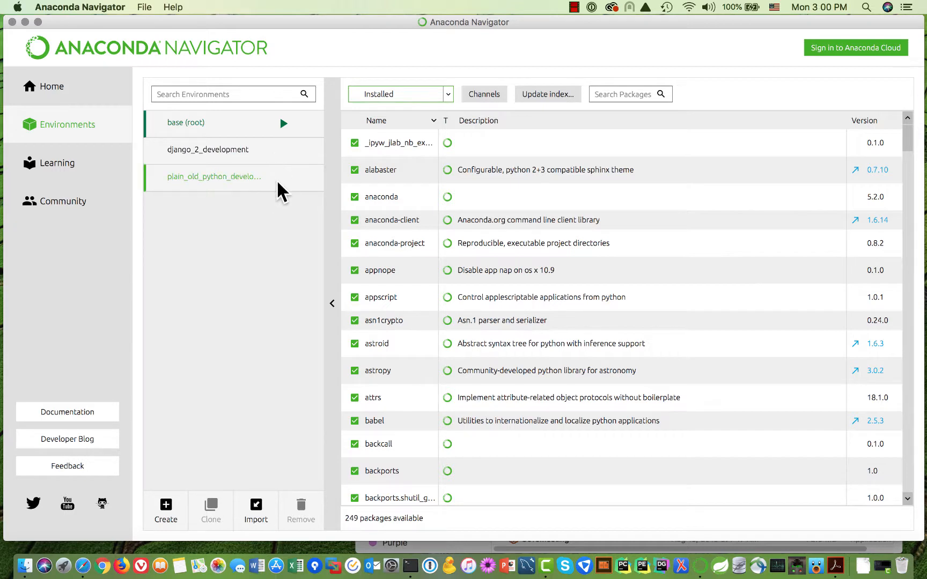
click(284, 127)
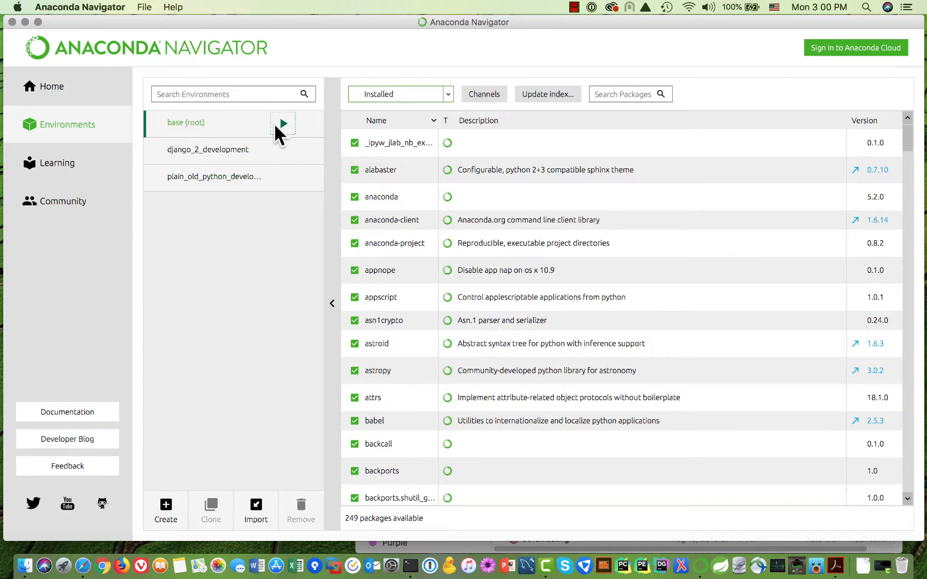
click(280, 124)
click(282, 123)
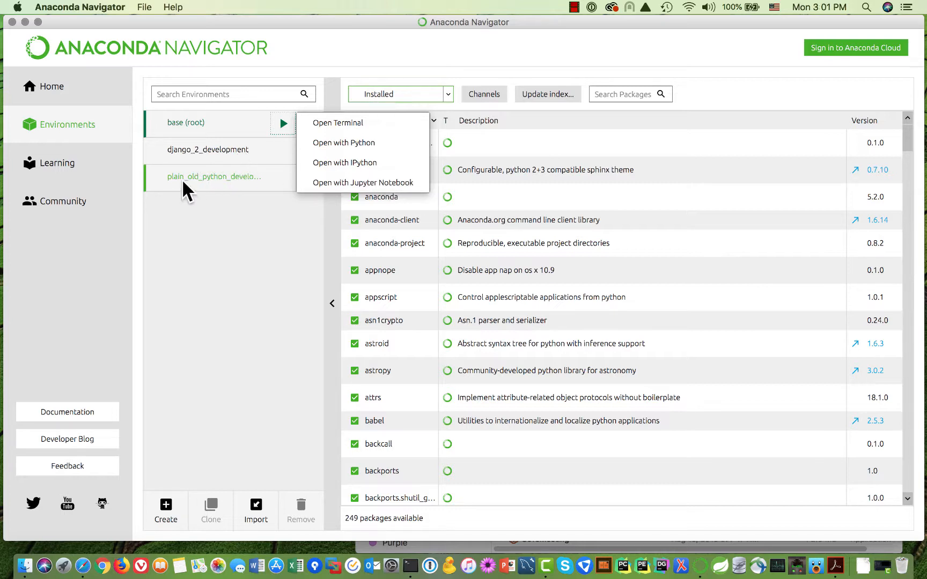
click(257, 247)
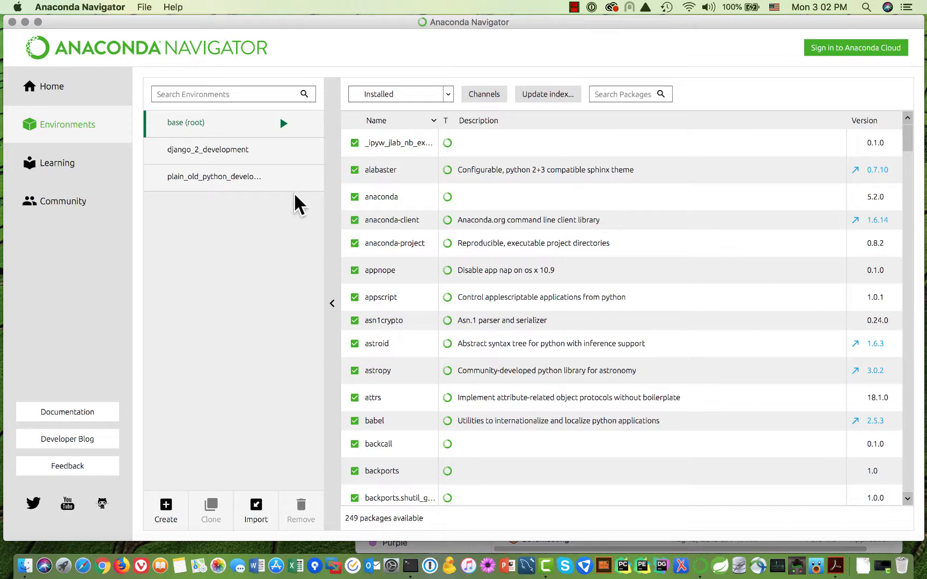
click(574, 8)
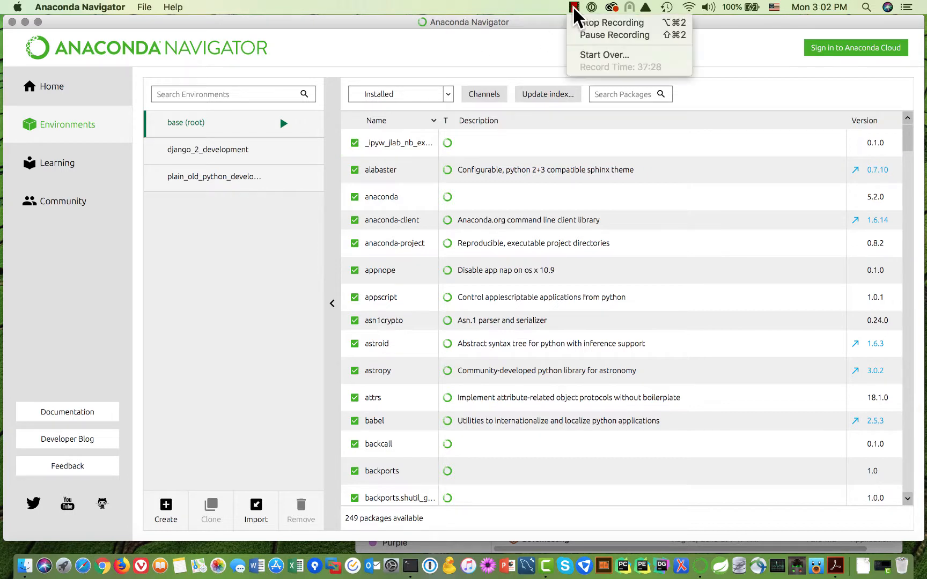